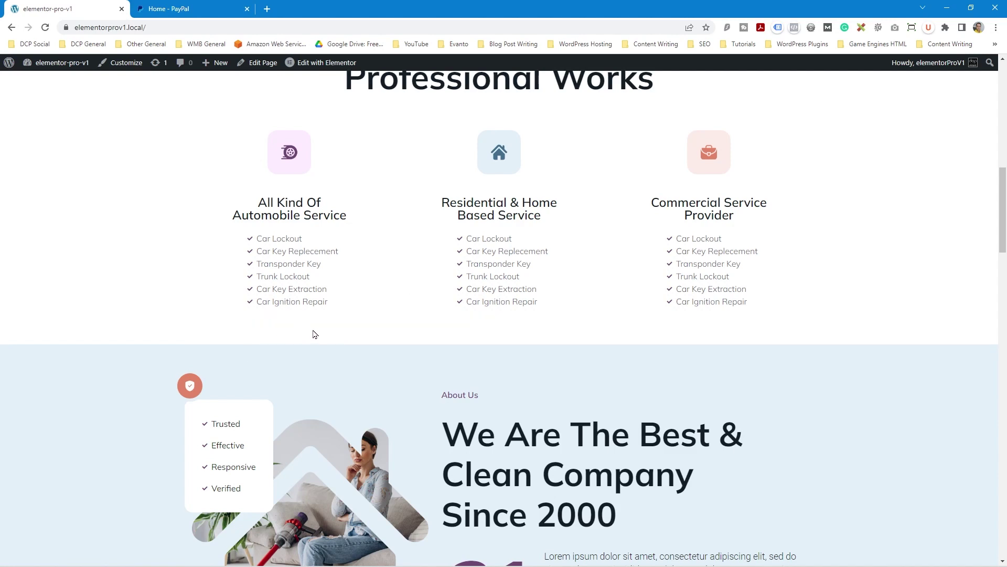
- Switch to the PayPal dashboard and open the PayPal buttons page under the options for accepting payments
scroll(315, 334, "up", 12)
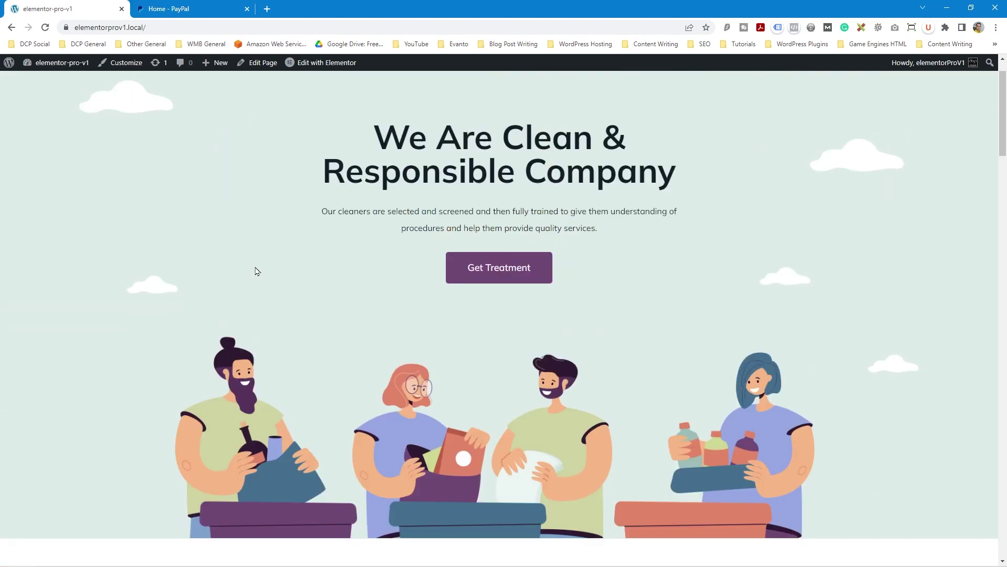
left_click(160, 14)
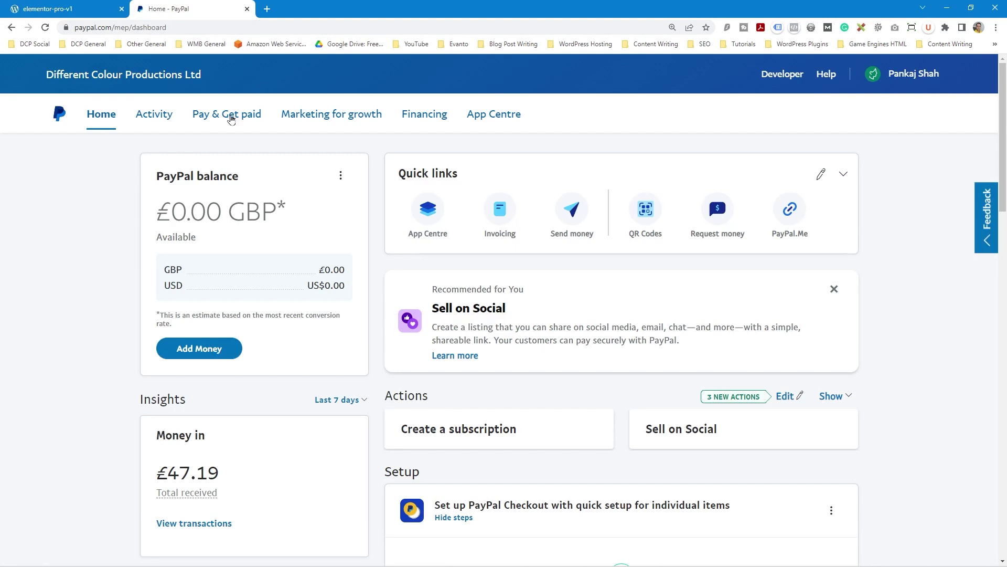
left_click(221, 116)
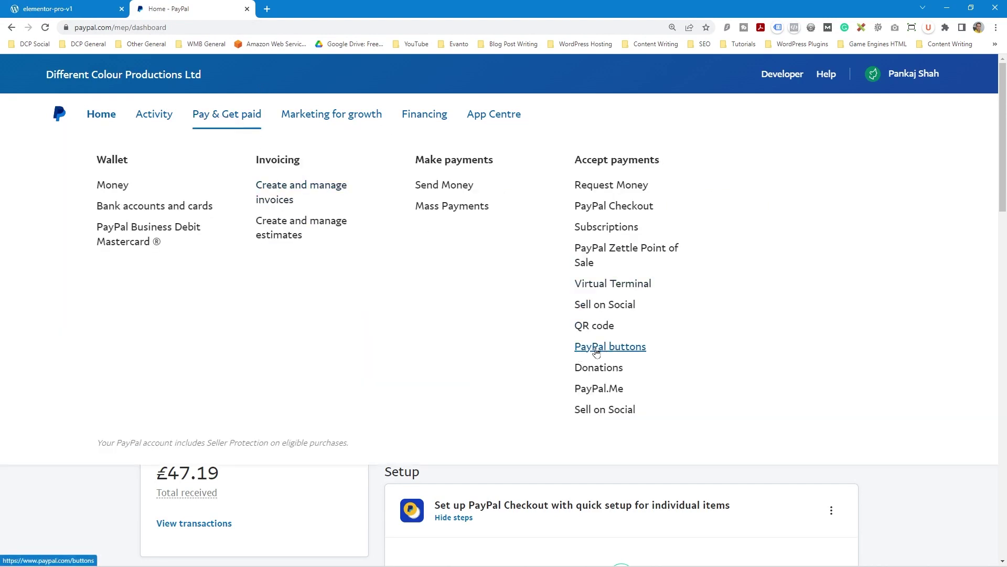
left_click(618, 350)
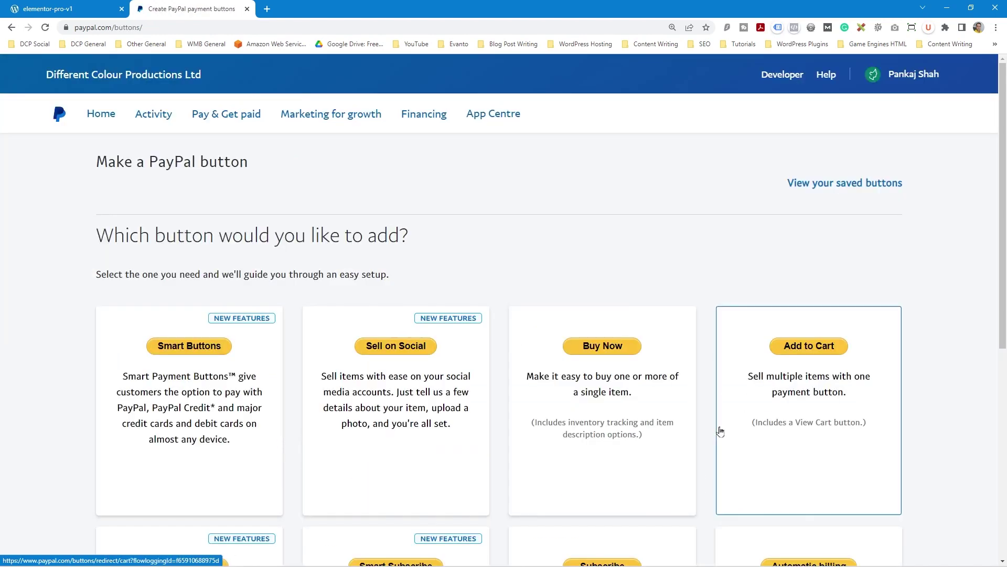
- Review the available payment buttons, start creating a Buy Now button and keep Buy Now as its type
scroll(720, 431, "down", 7)
scroll(719, 432, "up", 7)
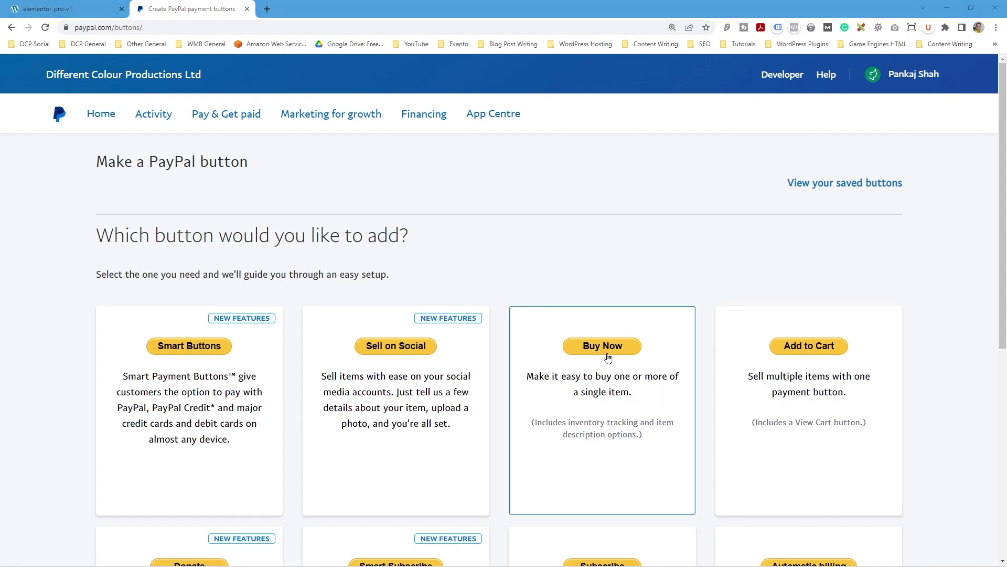
left_click(607, 350)
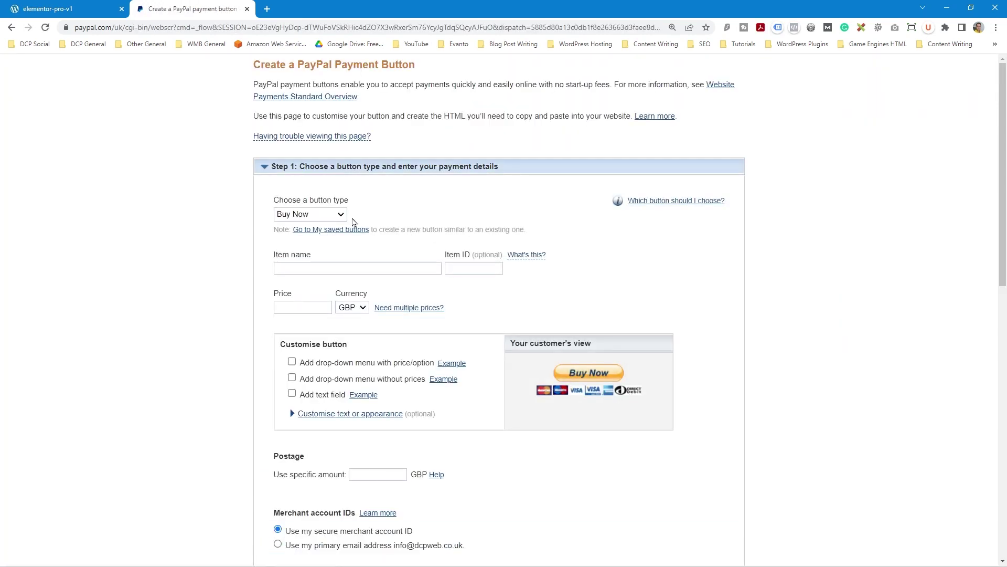
left_click(329, 216)
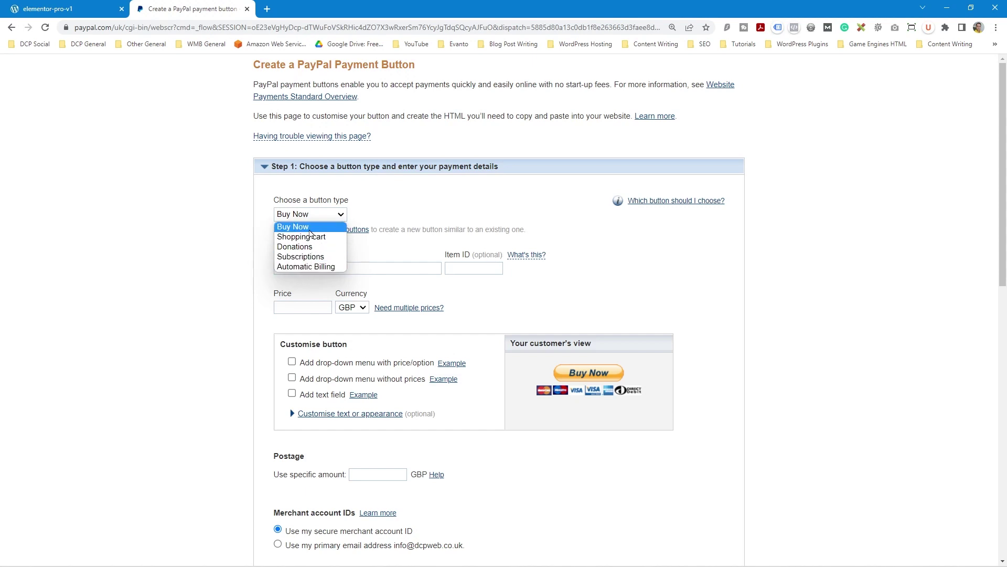
left_click(309, 230)
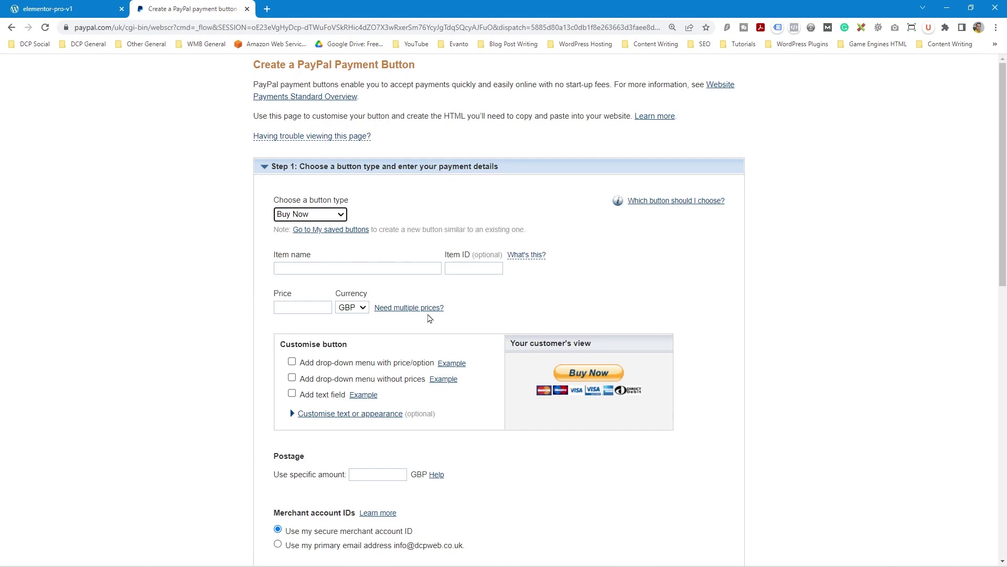
- Check the services on the website, and set the button's item name to Car Cleaning Service with item ID CCS-01
left_click(49, 8)
scroll(367, 310, "down", 10)
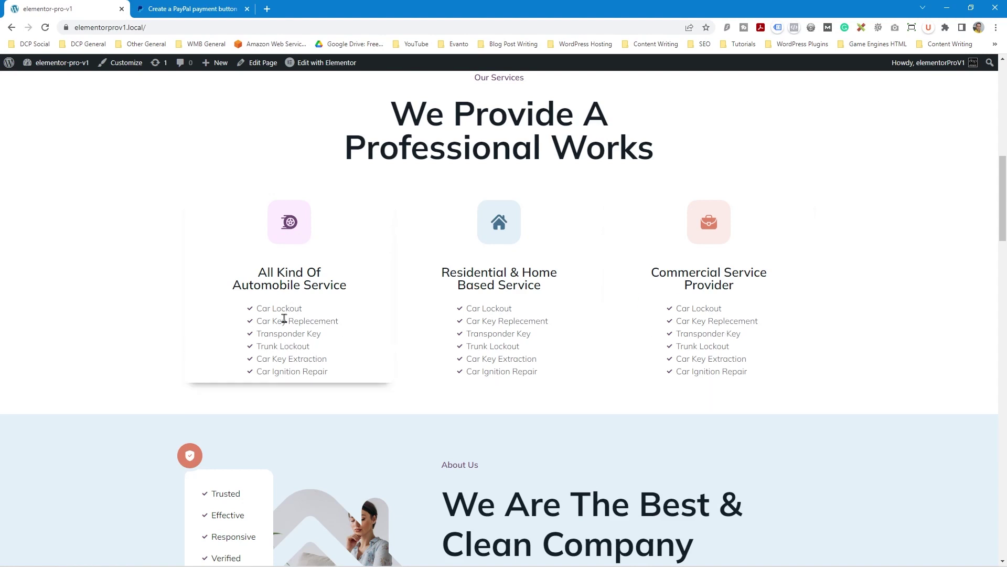
left_click(171, 12)
left_click(306, 267)
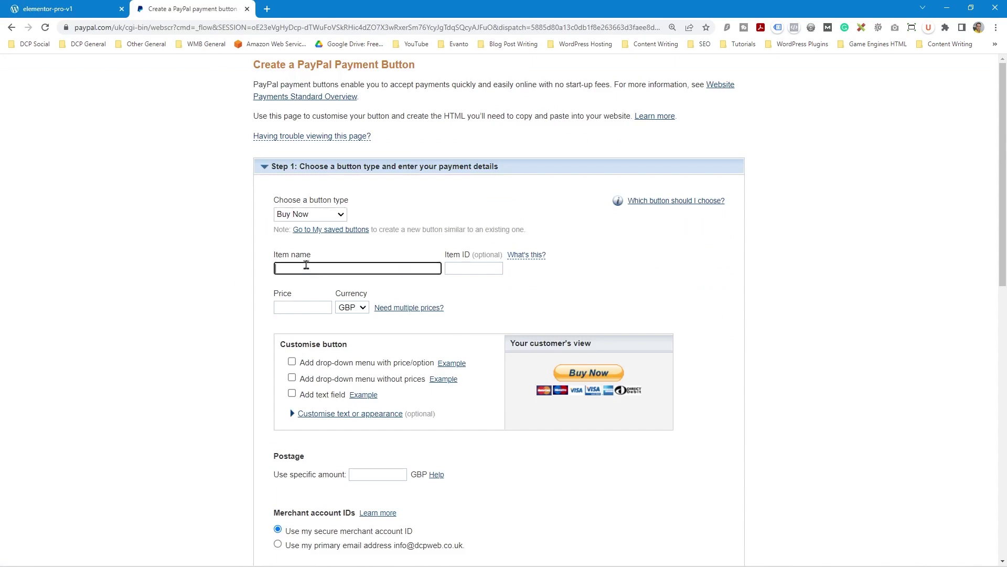
type("Car Cleaning Service")
left_click(452, 269)
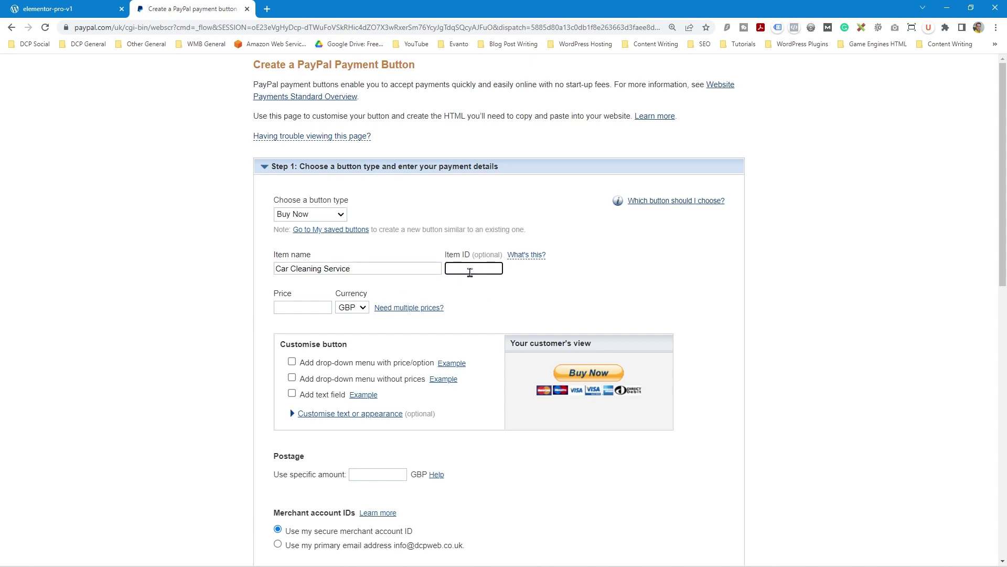
type("CCS-01")
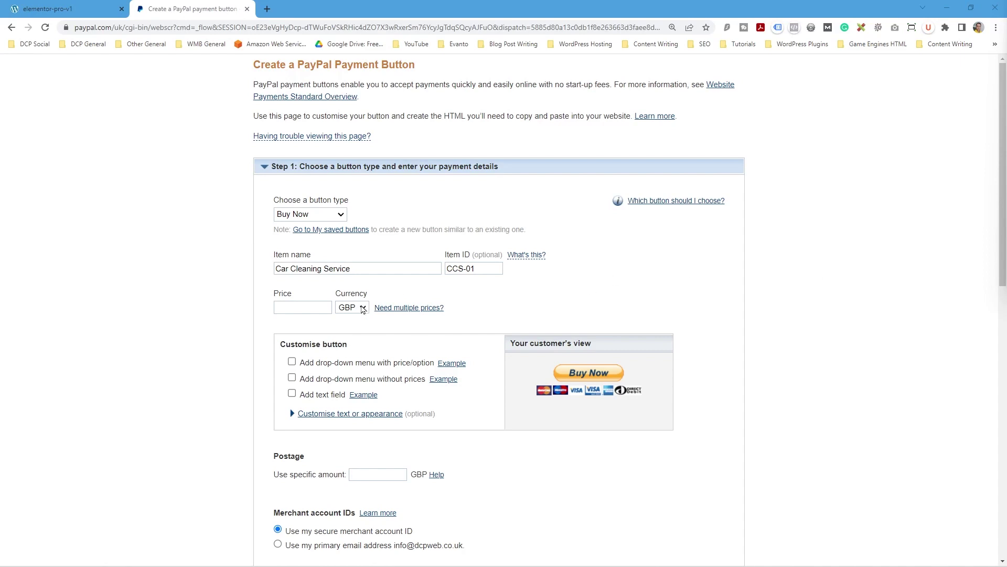
- Keep GBP as the currency and set the item price to 15.00
left_click(362, 307)
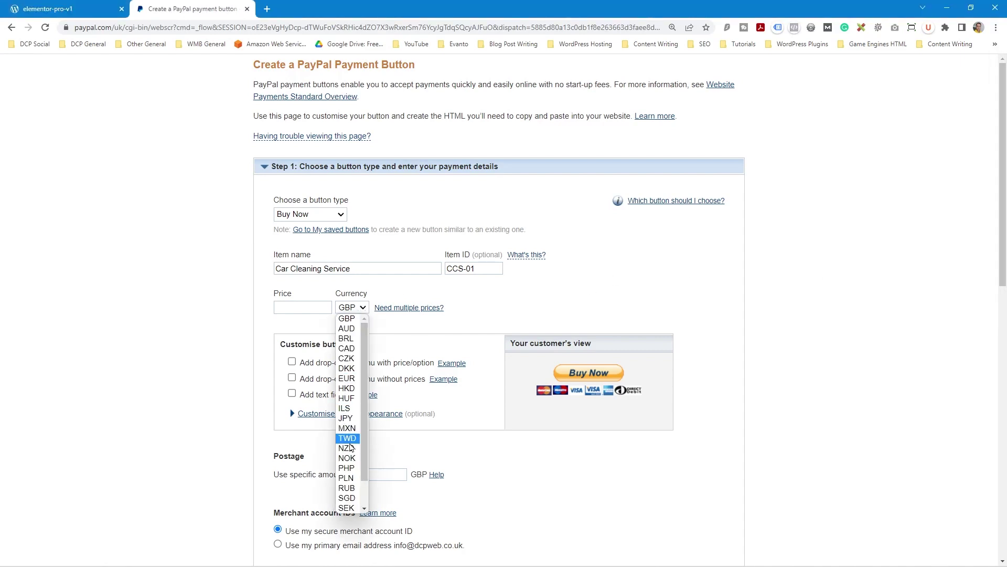
scroll(351, 450, "down", 1)
scroll(351, 449, "up", 1)
left_click(311, 305)
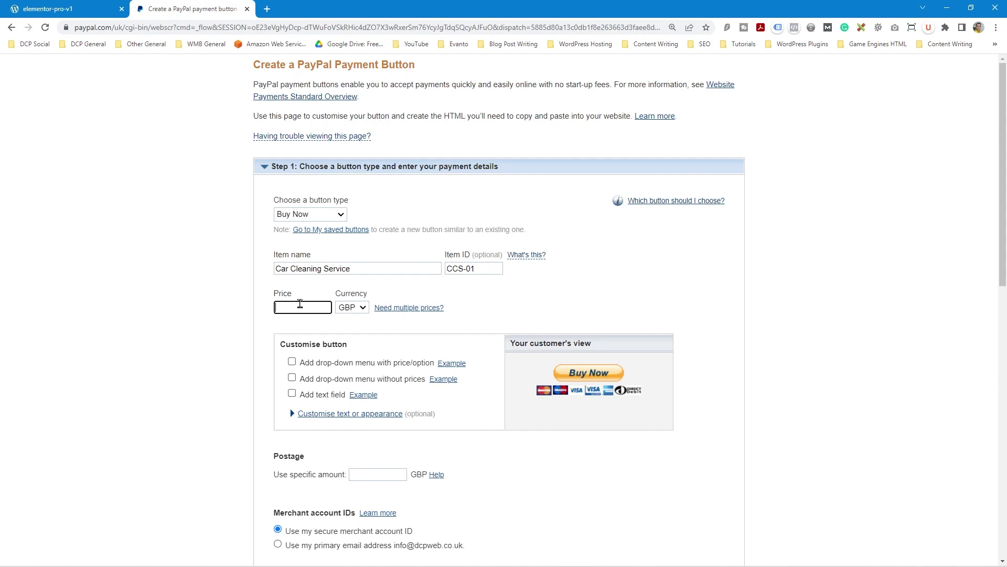
type(".00")
left_click(134, 355)
- Add a drop-down menu with prices to the button and name it Select Car Cleaning Level
left_click(292, 362)
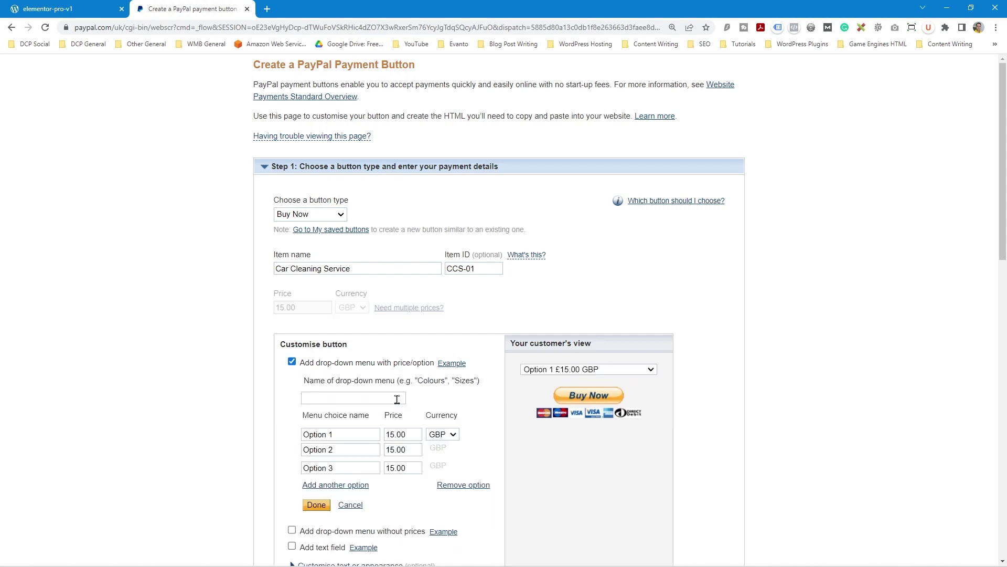
left_click(350, 398)
type("Select Car Cleanig")
key("ctrl+shift+Left")
type("Cleaning")
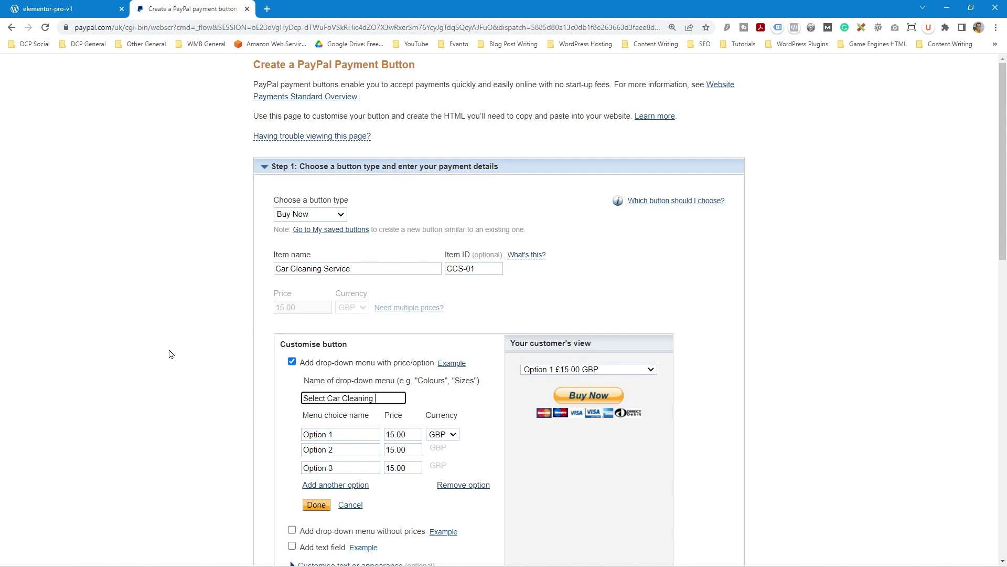
type(" Level")
- Name the first two priced menu choices Basic Car Clean and Full Outside Car Clean
left_click_drag(339, 434, 274, 434)
type("N")
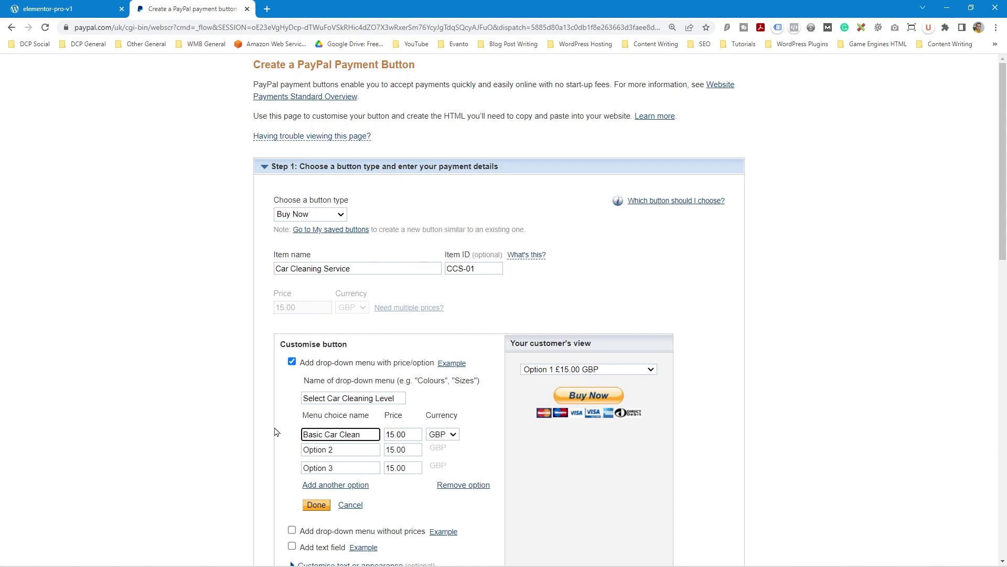
left_click_drag(334, 449, 278, 454)
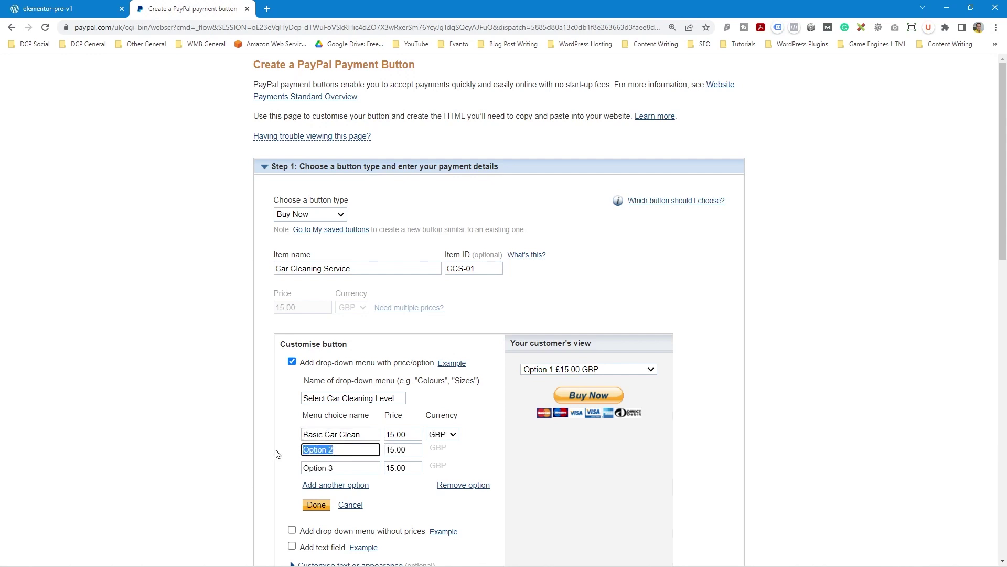
type("FU")
type("ll Car Cle")
type("an Outsid")
key("BackSpace")
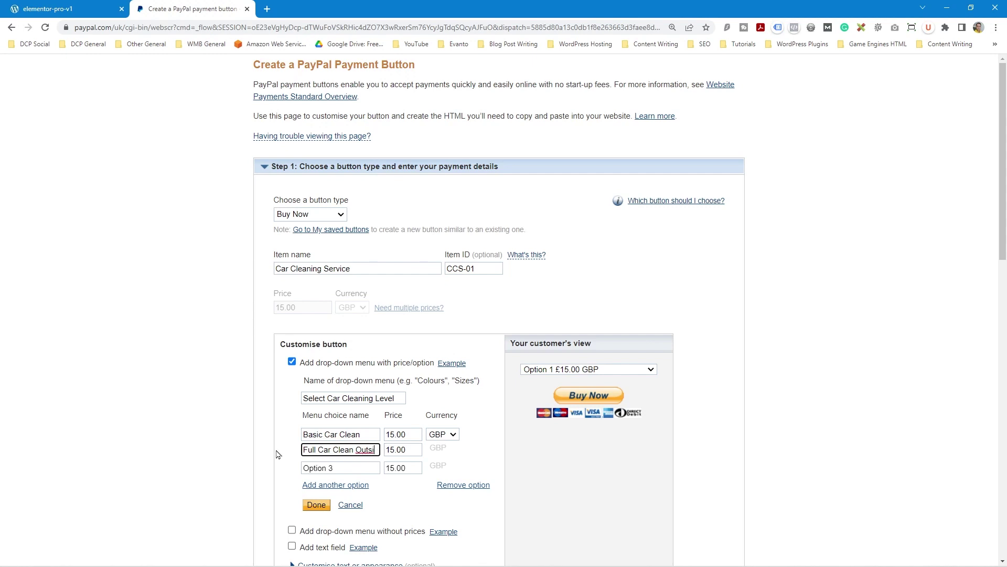
key("BackSpace")
key("BackSpace")
key("BackSpace")
key("BackSpace")
key("BackSpace")
type("Outside")
- Copy the word Outside from the second choice into the first, making it Basic Outside Car Clean
key("ctrl+shift+Left")
key("ctrl+c")
left_click(324, 435)
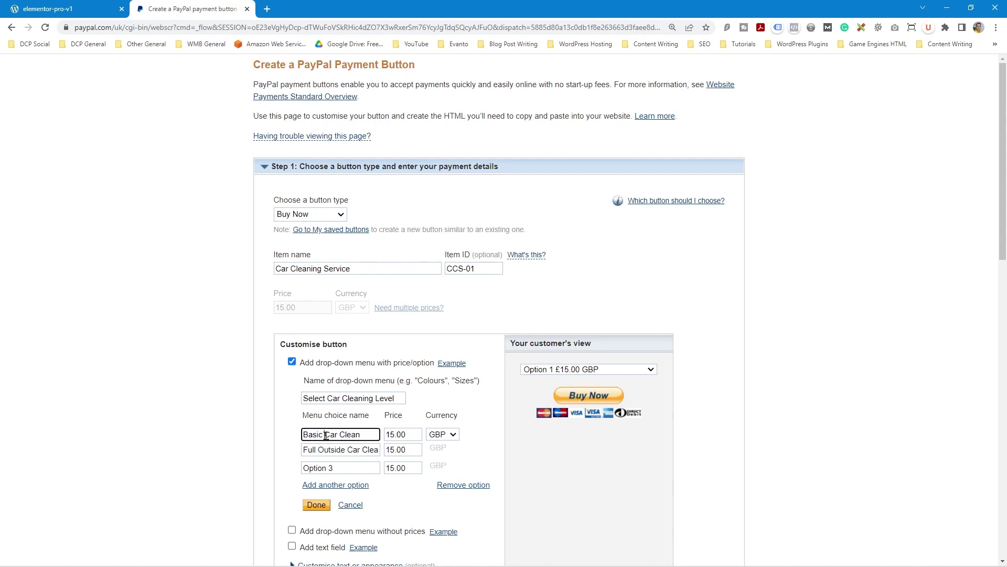
key("ctrl+v")
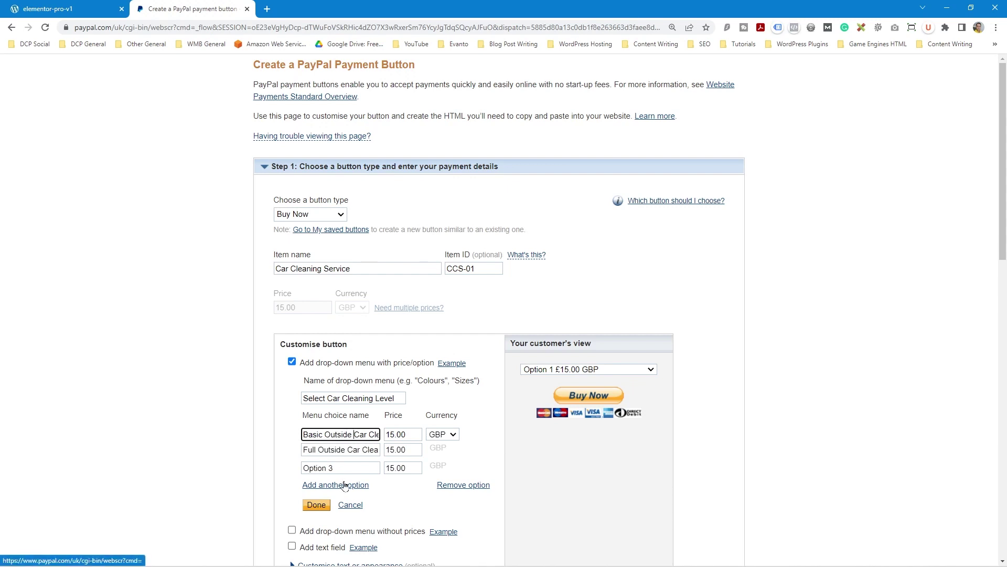
- Set the price of the Full Outside Car Clean choice to 20.00
left_click(399, 449)
key("BackSpace")
key("BackSpace")
type("20")
- Name the third choice Full Outside & Inside Car Clean, reusing the second choice's name, and set its price to 25.00
left_click(337, 449)
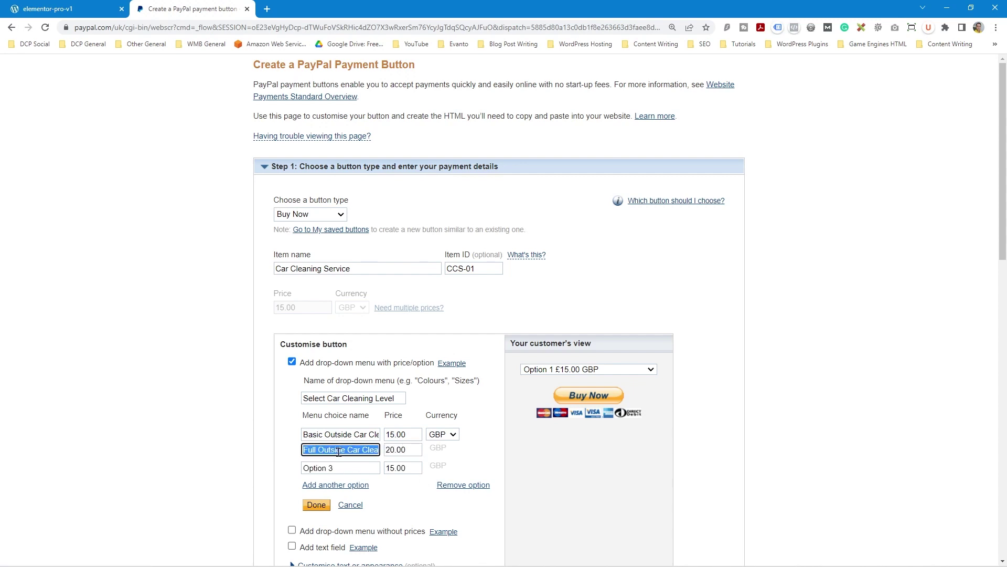
left_click(346, 466)
type("Full Outside Car Clean")
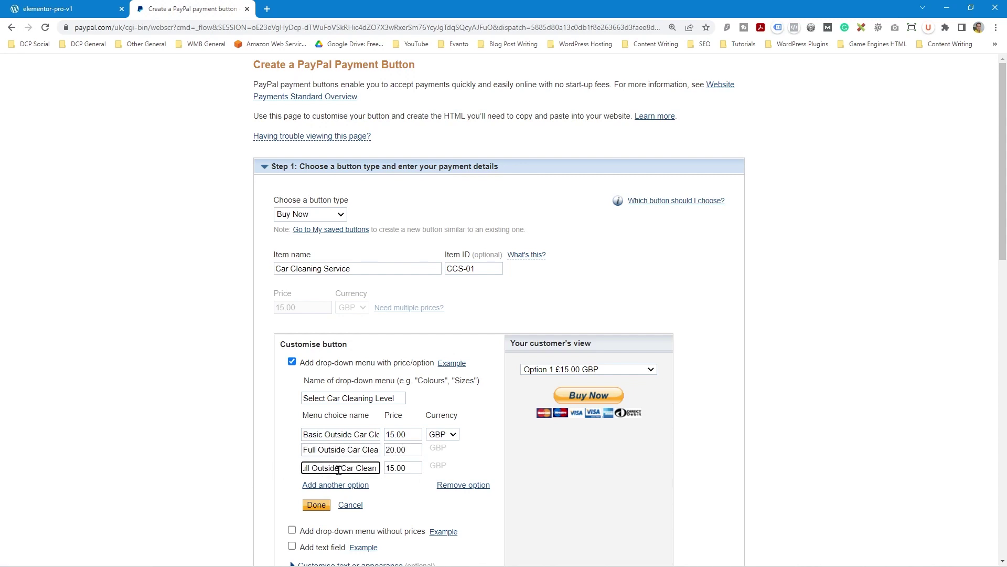
key("ctrl+Left")
key("ctrl+Left")
type("& Inside")
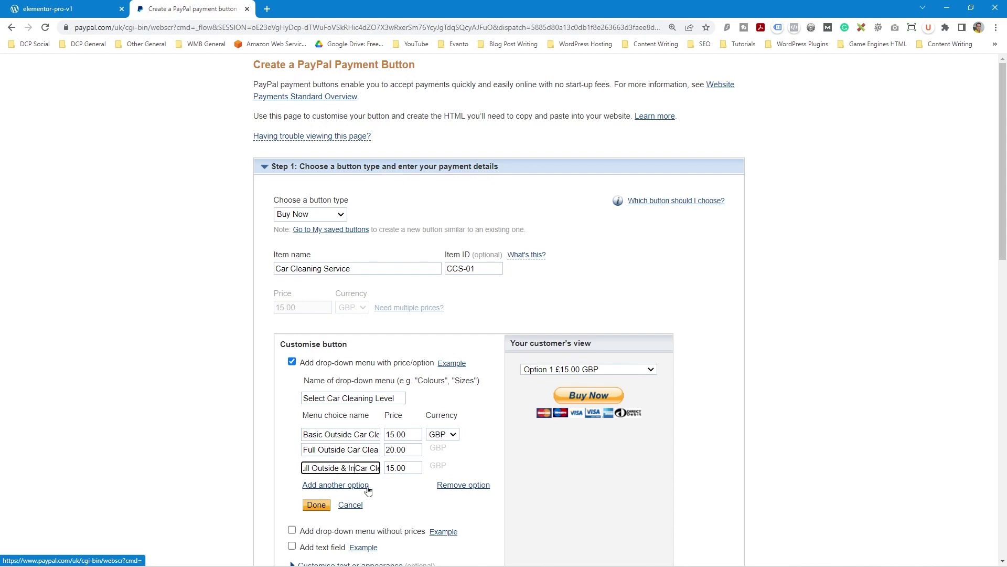
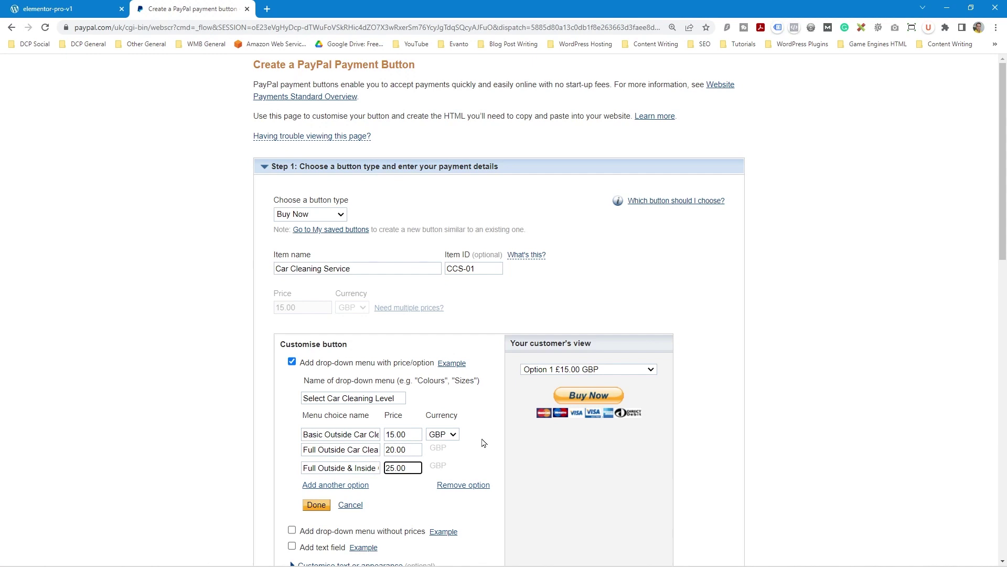
- Save the priced drop-down menu and preview its choices in the customer's view
left_click(718, 436)
left_click(317, 504)
left_click(604, 344)
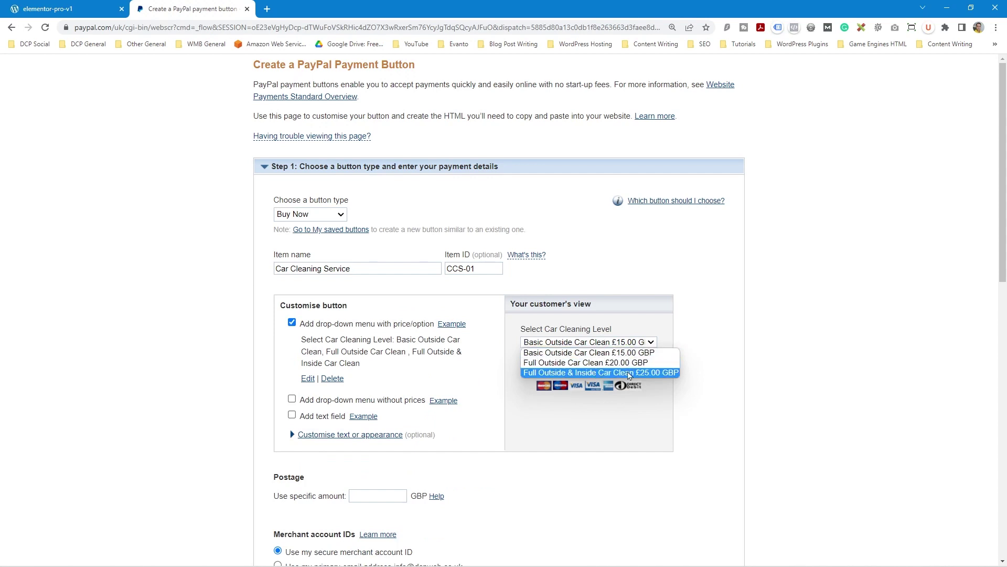
left_click(783, 375)
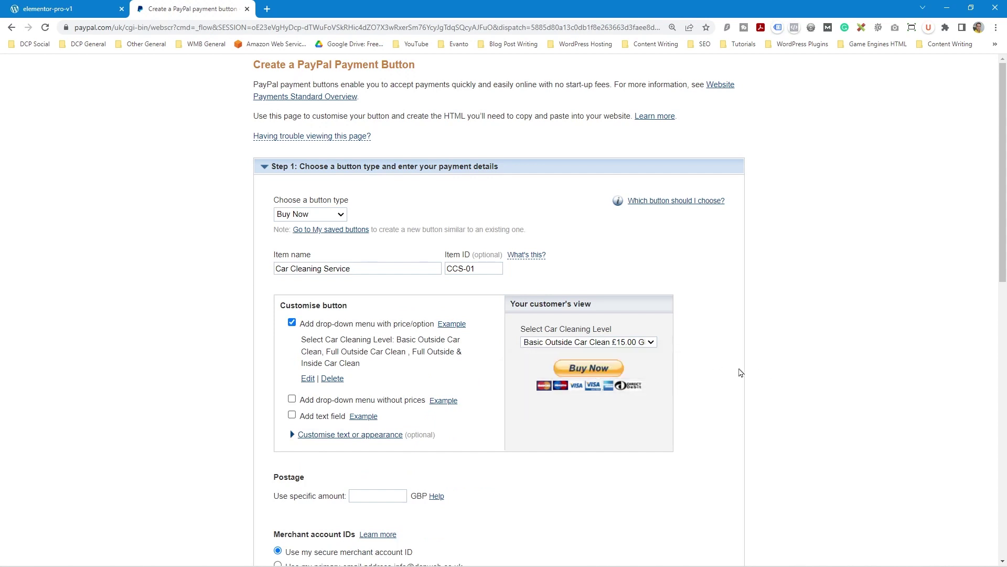
- Add a drop-down menu without prices and name it Day of the Week
left_click(292, 400)
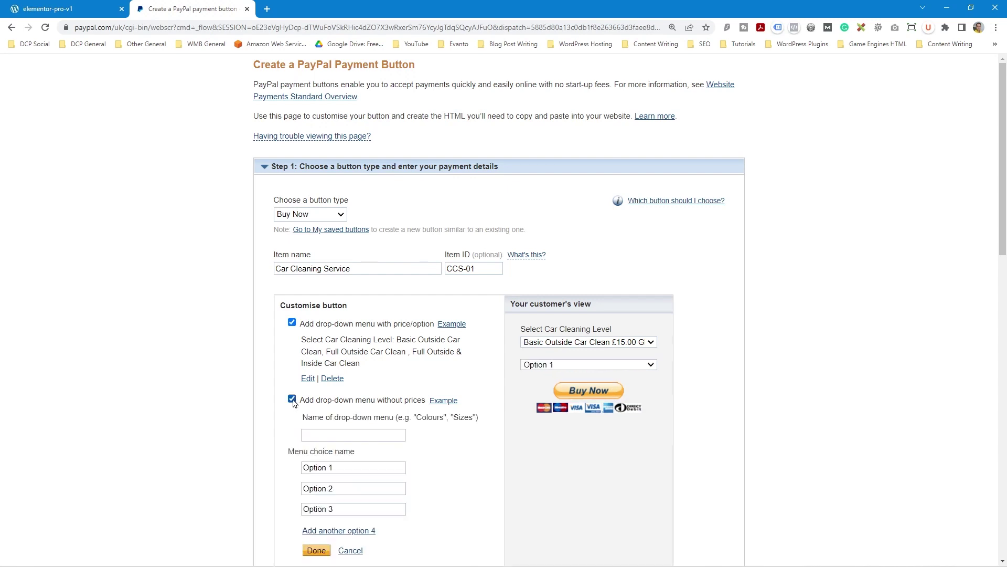
left_click(331, 435)
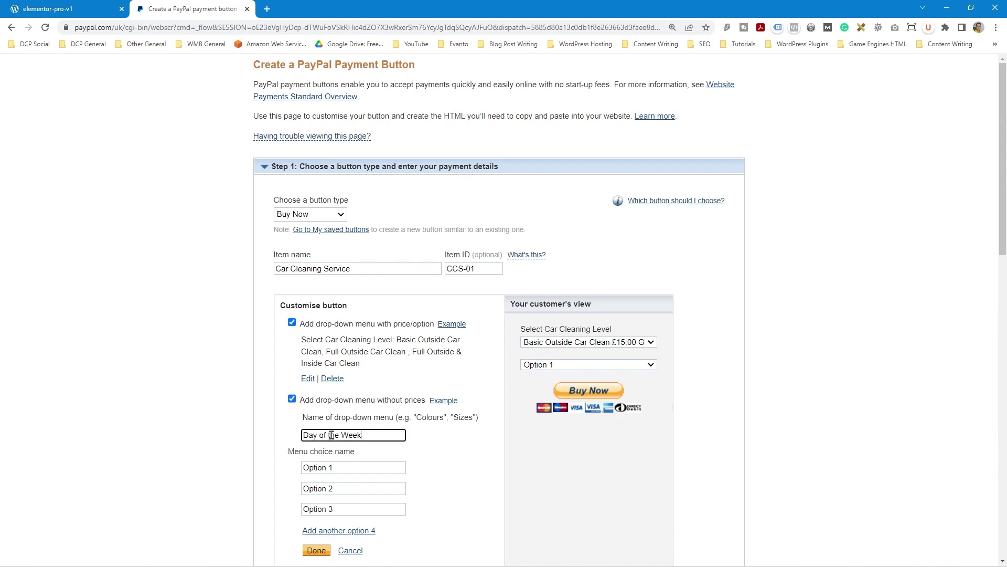
key("Tab")
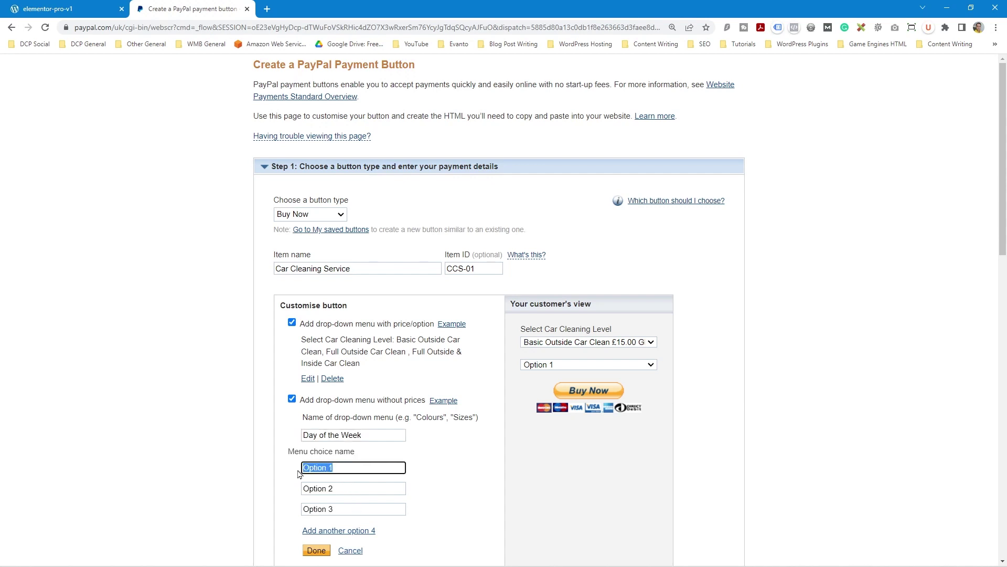
- Name the three Day of the Week choices Monday, Tuesday and Wednesday
type("Monday")
key("Tab")
type("Tue")
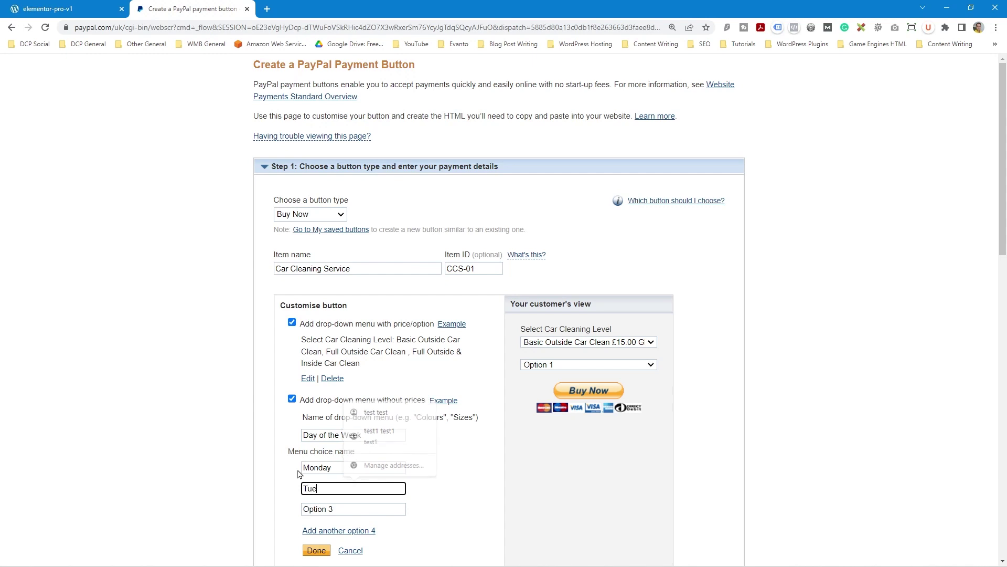
type("sday")
key("Tab")
type("We")
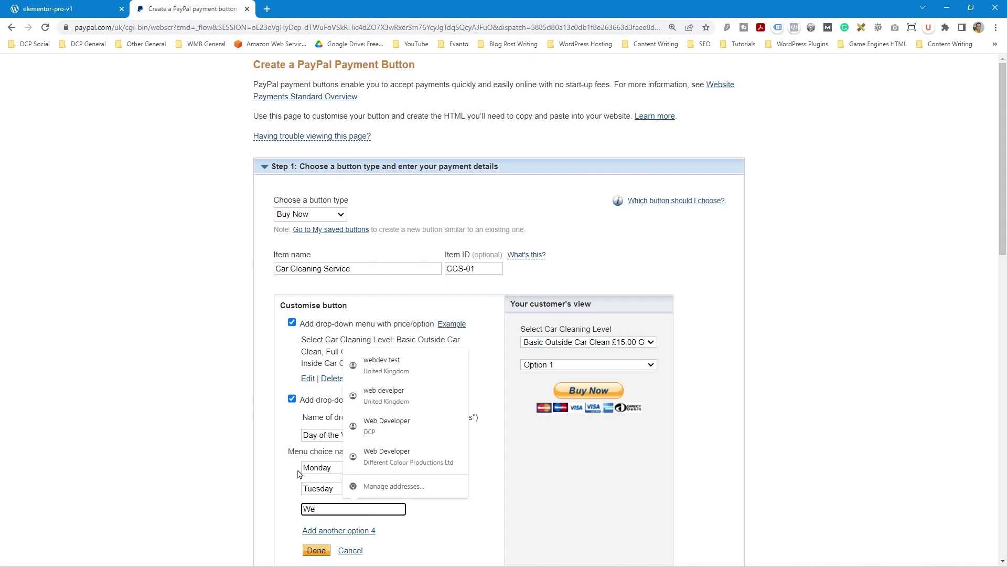
type("dnesd")
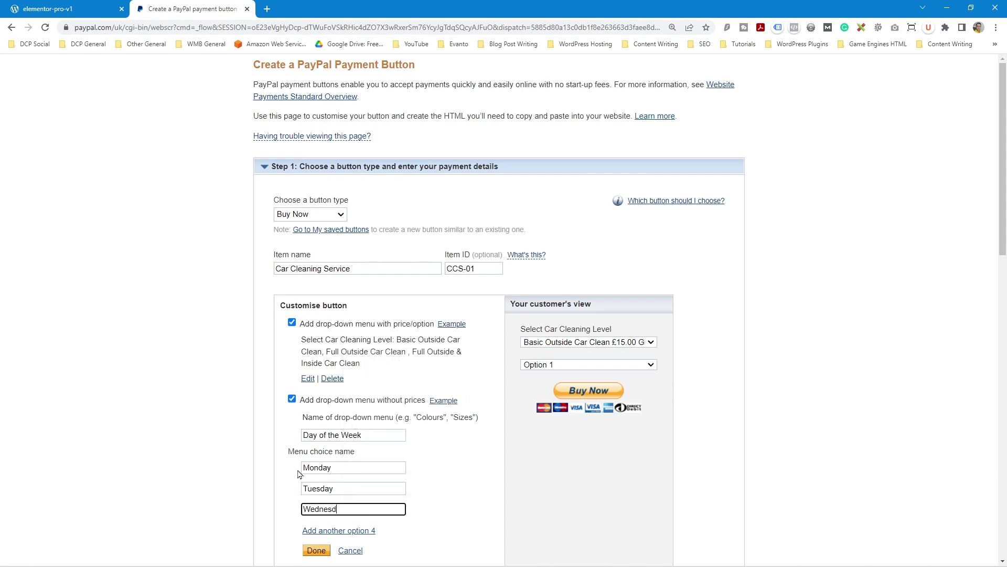
type("ay")
- Add a fourth and a fifth choice to the Day of the Week menu
scroll(336, 461, "down", 3)
left_click(352, 392)
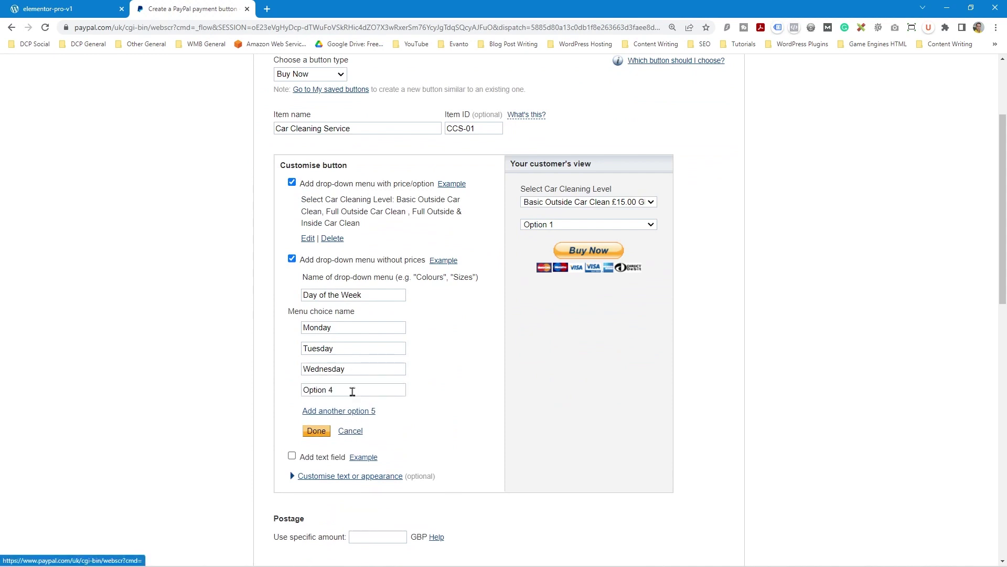
left_click(347, 414)
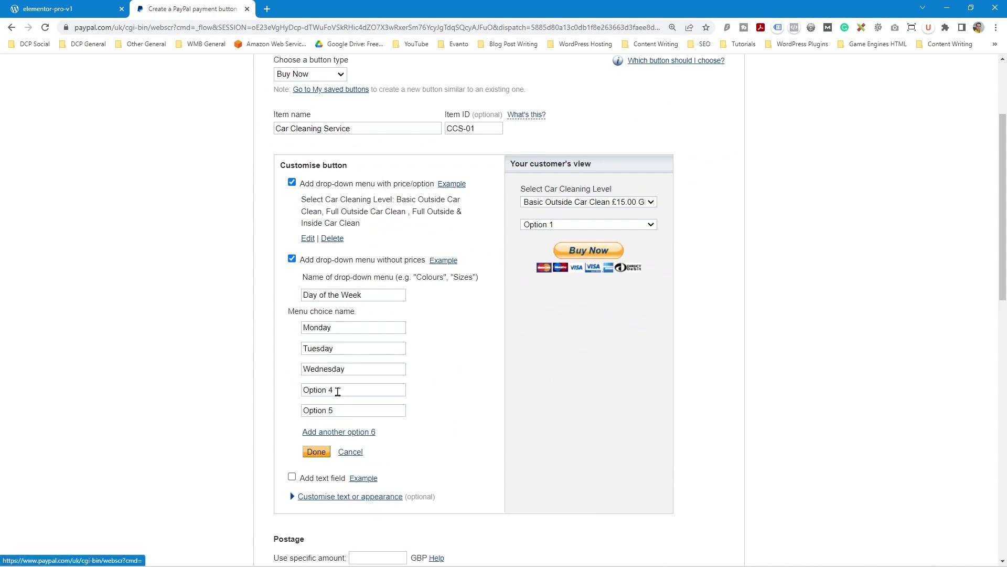
- Name the fourth and fifth Day of the Week choices Thursday and Friday, and save the drop-down menu
left_click_drag(338, 390, 289, 390)
type("Thu")
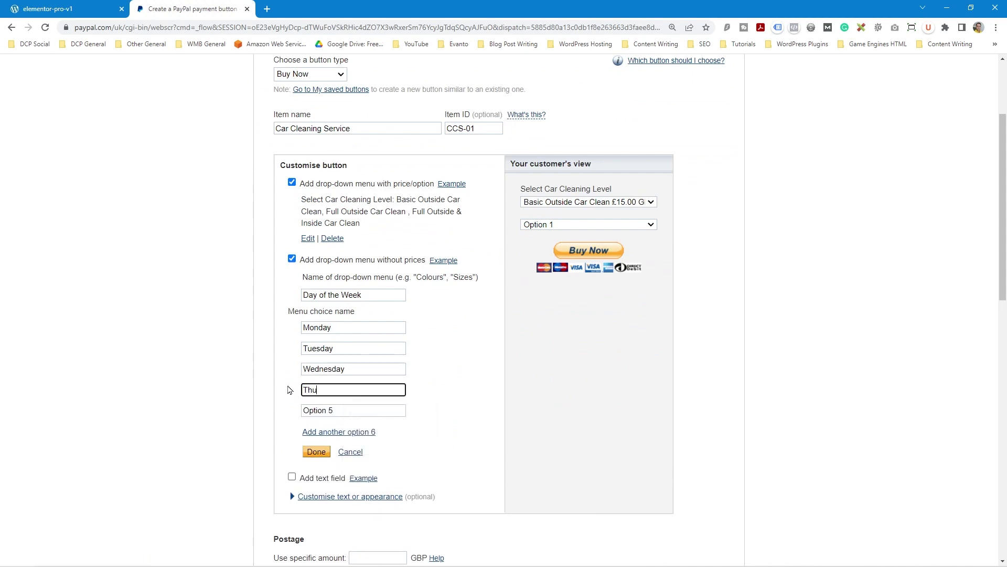
type("rsday")
key("Tab")
type("Fri")
left_click(632, 359)
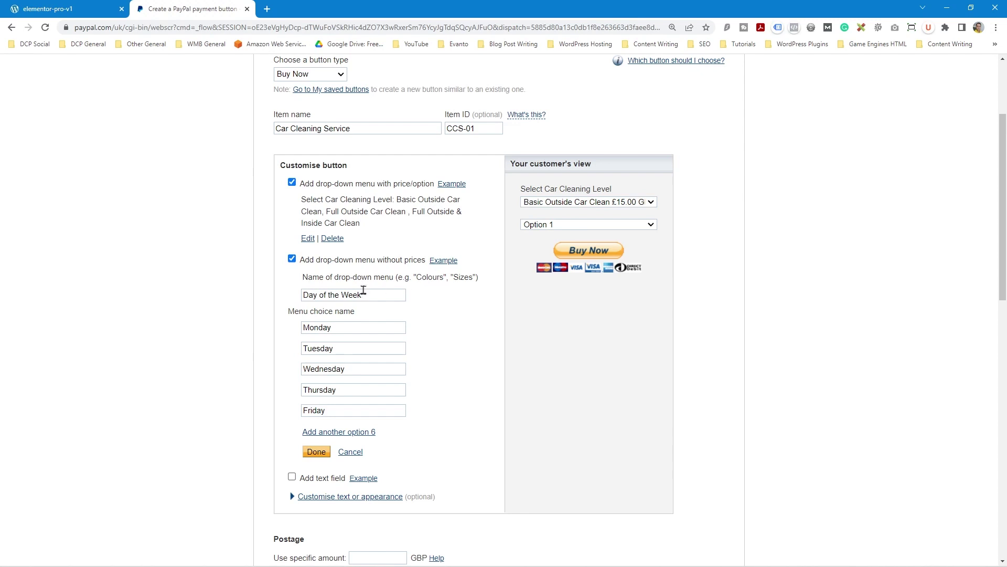
left_click(648, 227)
left_click(648, 227)
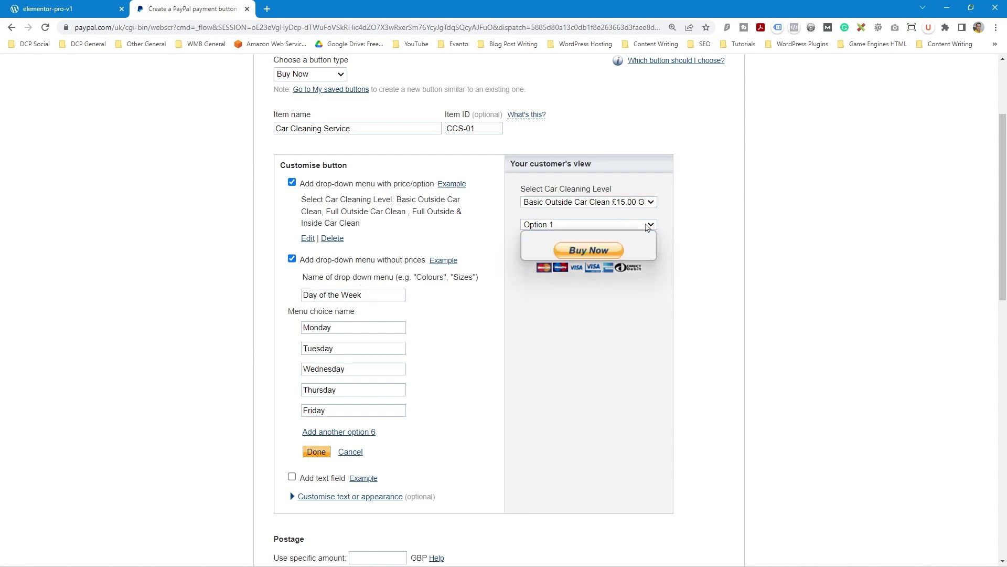
left_click(321, 452)
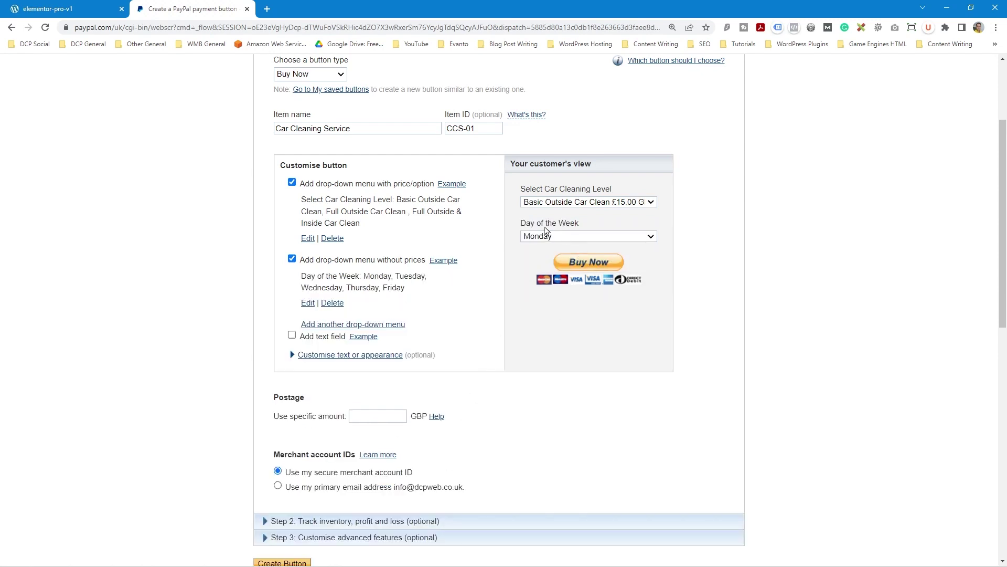
- Test both drop-down menus in the customer's view, picking Full Outside Car Clean and viewing the weekday choices
left_click(596, 201)
left_click(596, 221)
left_click(593, 236)
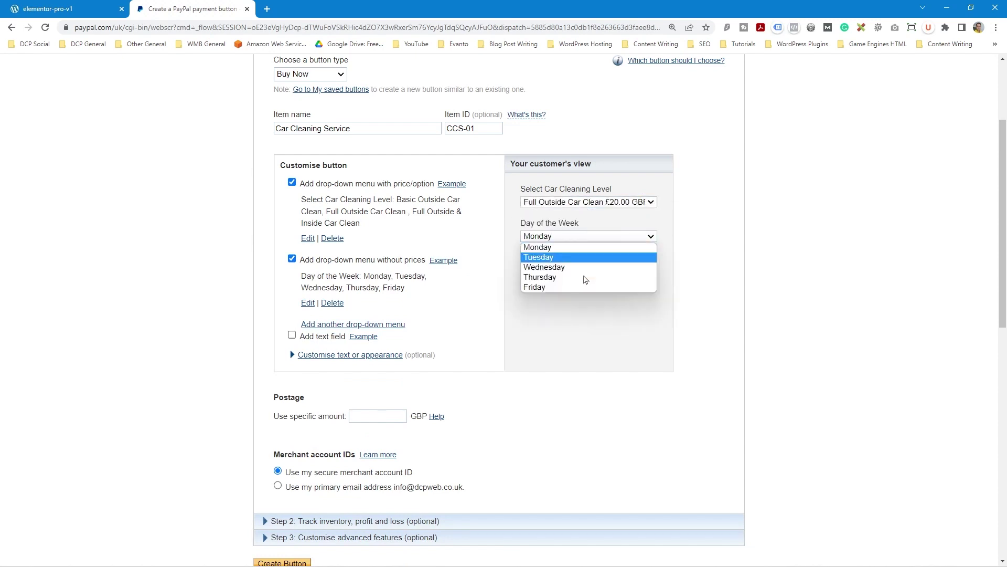
left_click(685, 275)
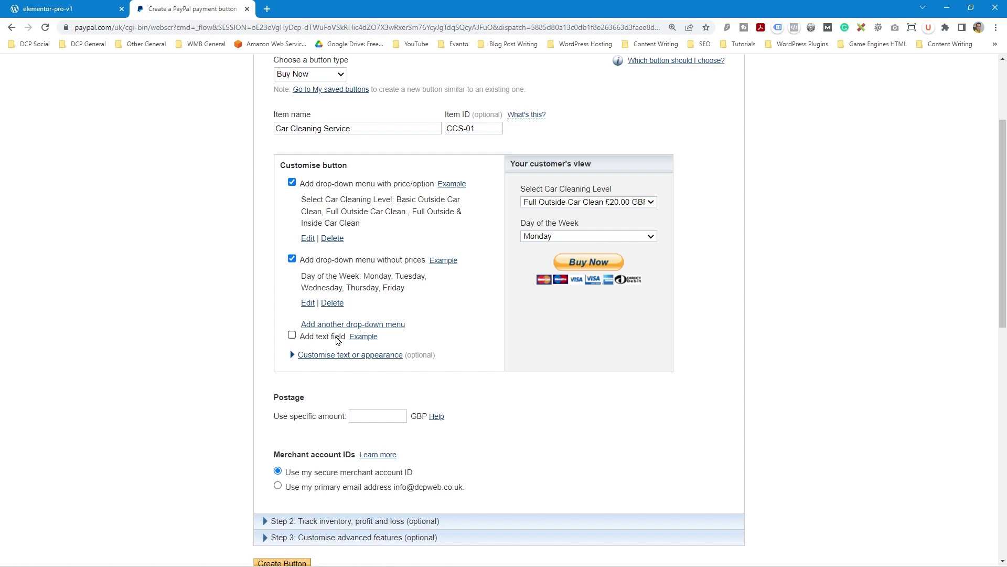
- Add a text field named Model of Car to the button and save it
left_click(292, 337)
left_click(340, 371)
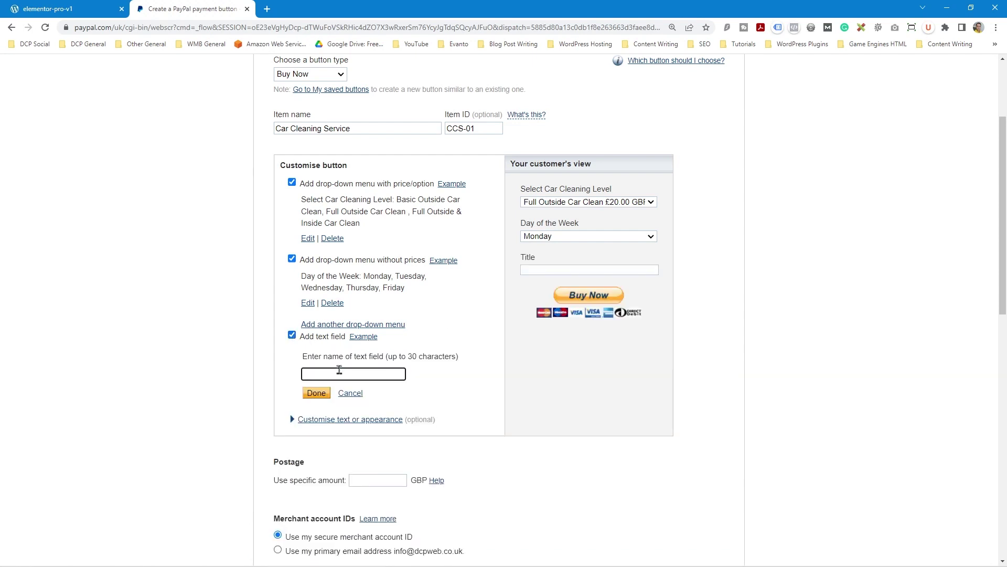
type("Model of Car")
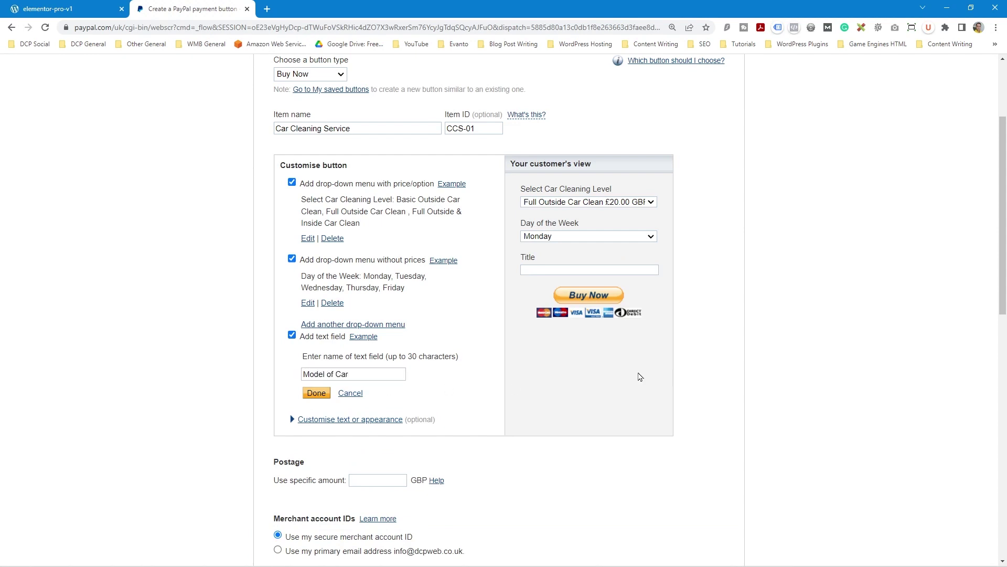
left_click(316, 393)
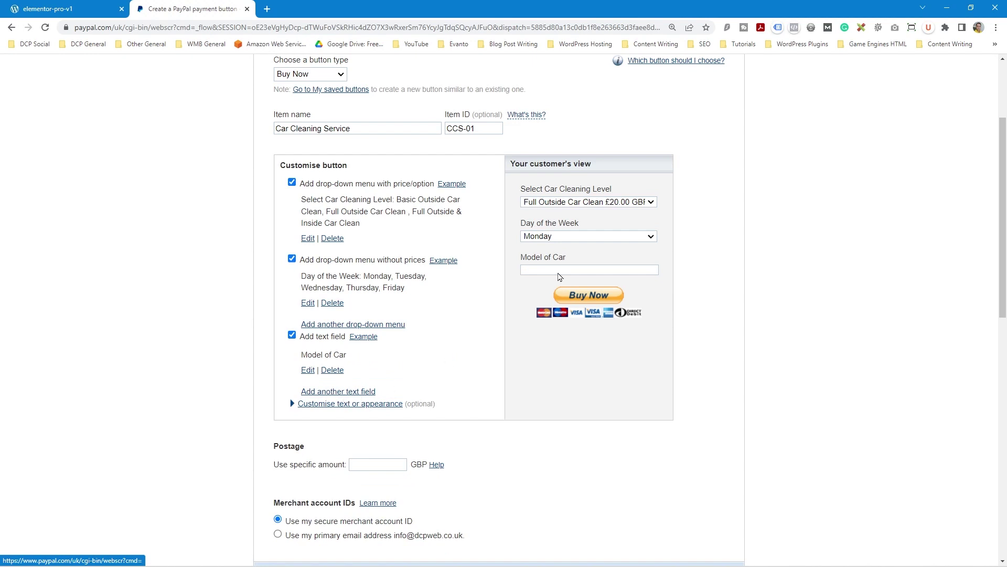
- Try the smaller button in the appearance options, then restore the normal size with debit and credit card logos off
left_click(366, 407)
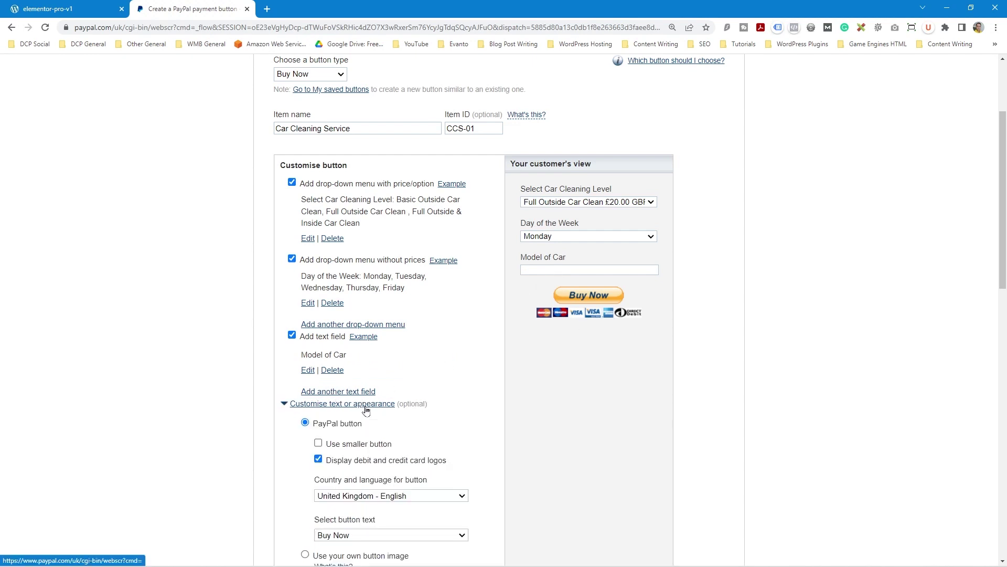
left_click(318, 444)
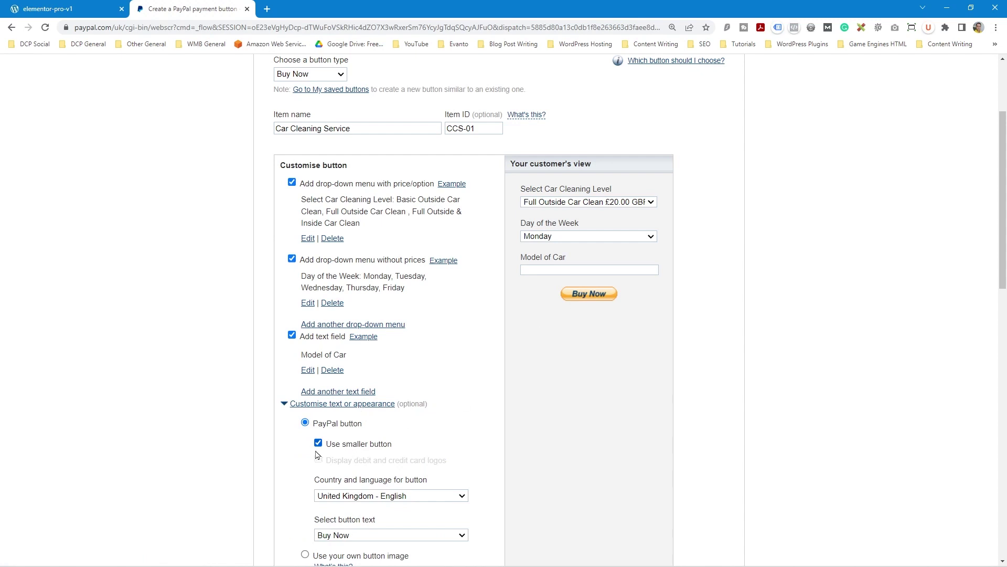
left_click(319, 444)
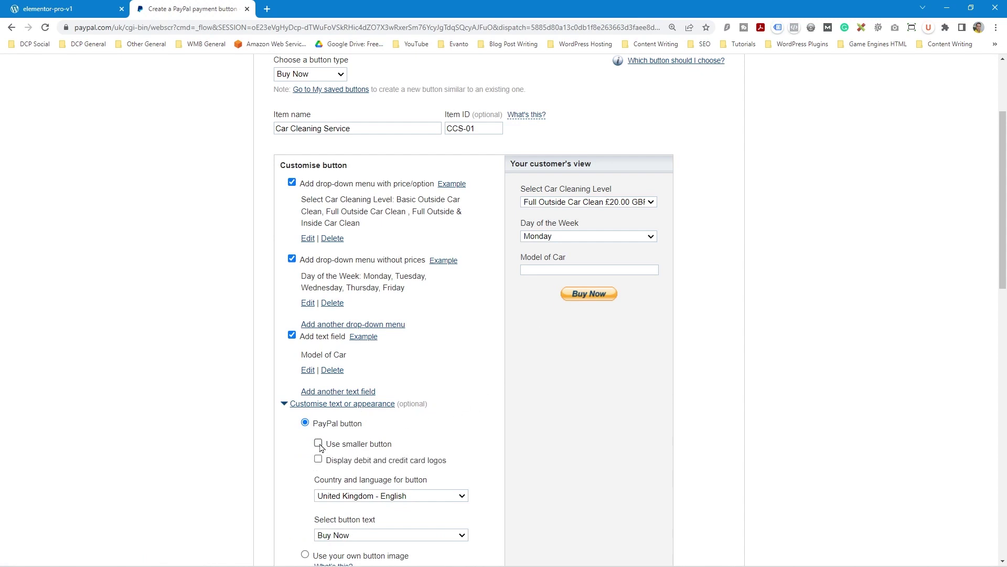
left_click(365, 461)
left_click(365, 462)
double_click(366, 462)
scroll(391, 465, "down", 1)
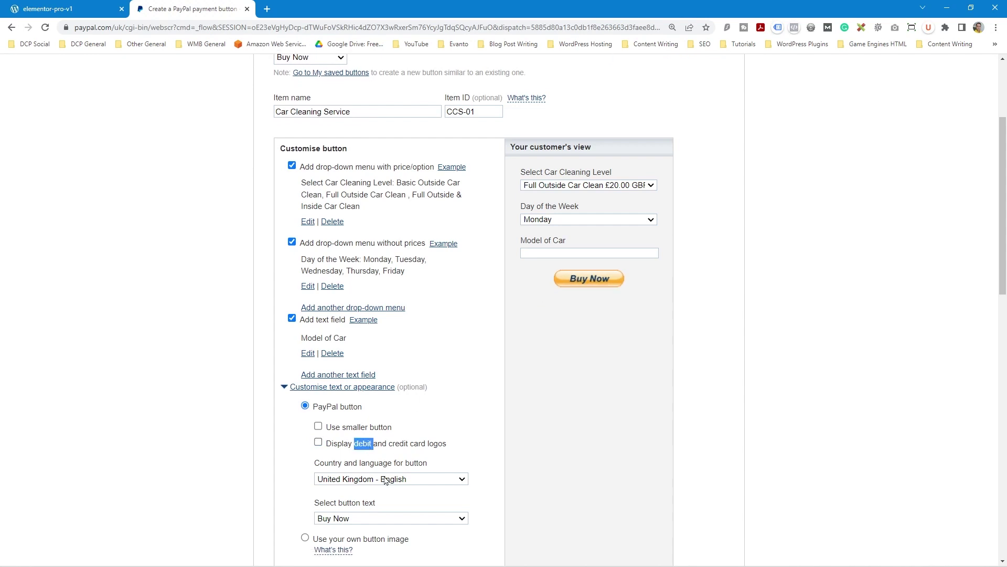
- Check the button's country and language setting, try Pay Now as the button text and switch back to Buy Now
scroll(386, 479, "down", 2)
left_click(428, 356)
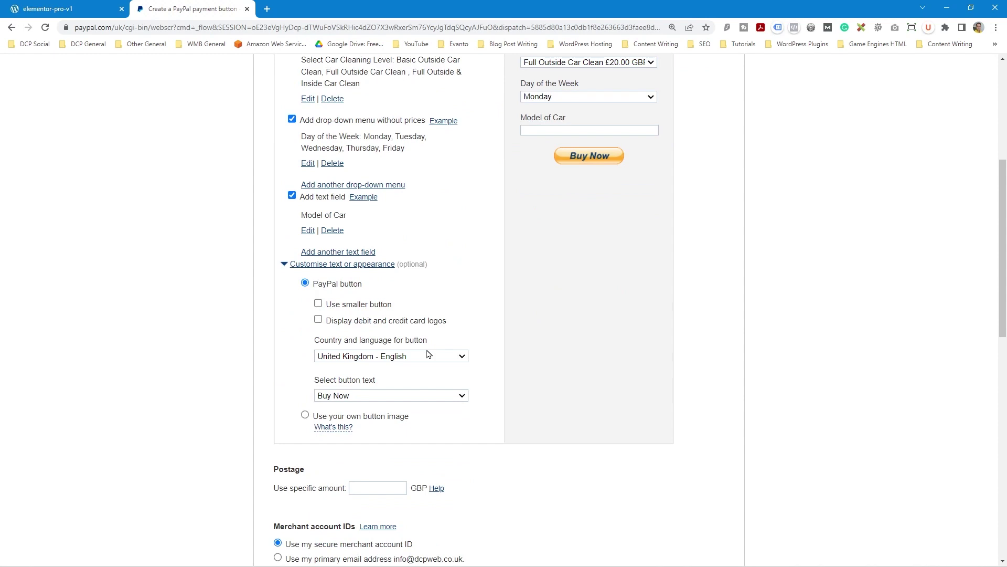
left_click(429, 356)
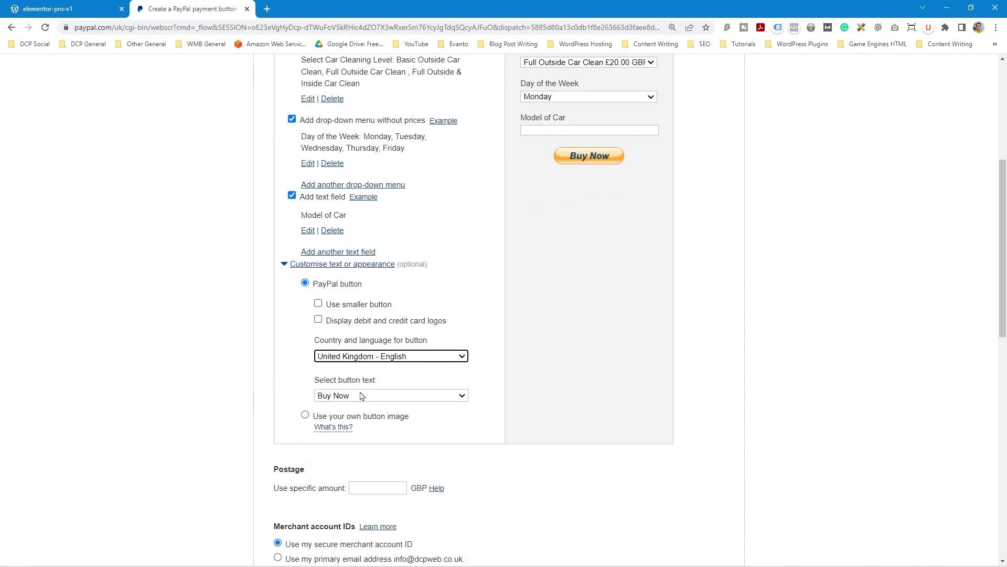
left_click(386, 396)
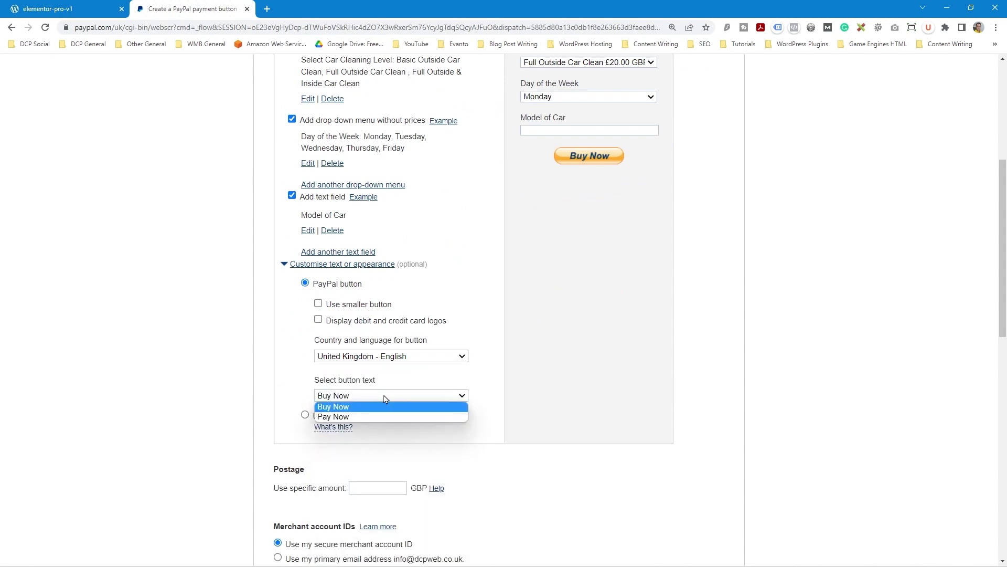
left_click(381, 418)
left_click(388, 397)
left_click(386, 407)
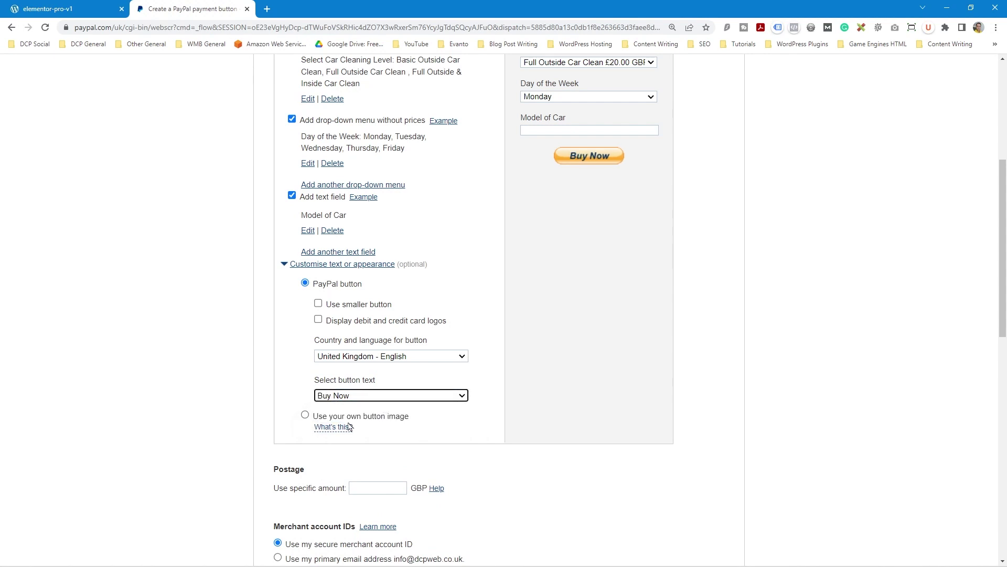
- Try the own button image option, glance at the WordPress site, and return to the standard PayPal button
left_click(305, 415)
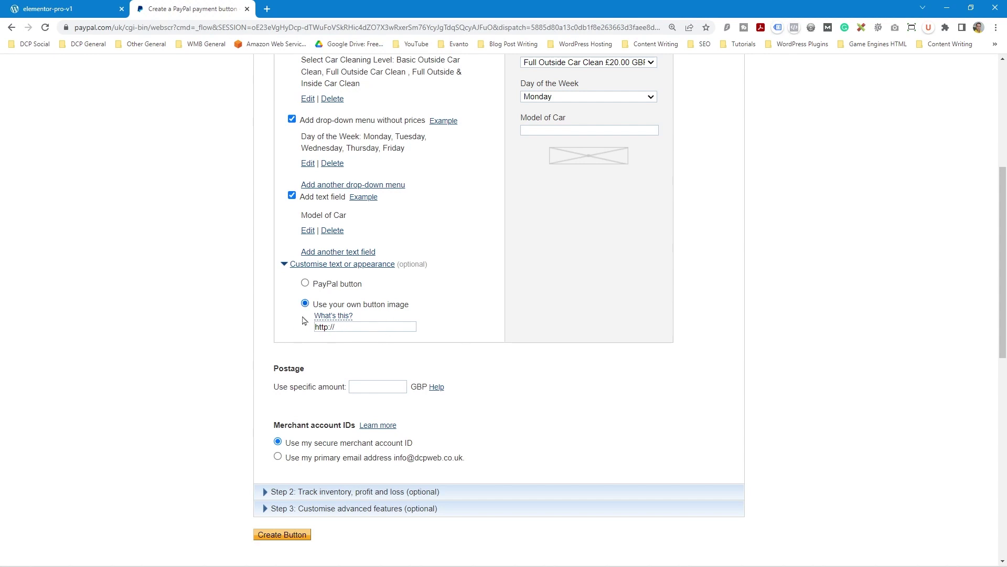
left_click(64, 8)
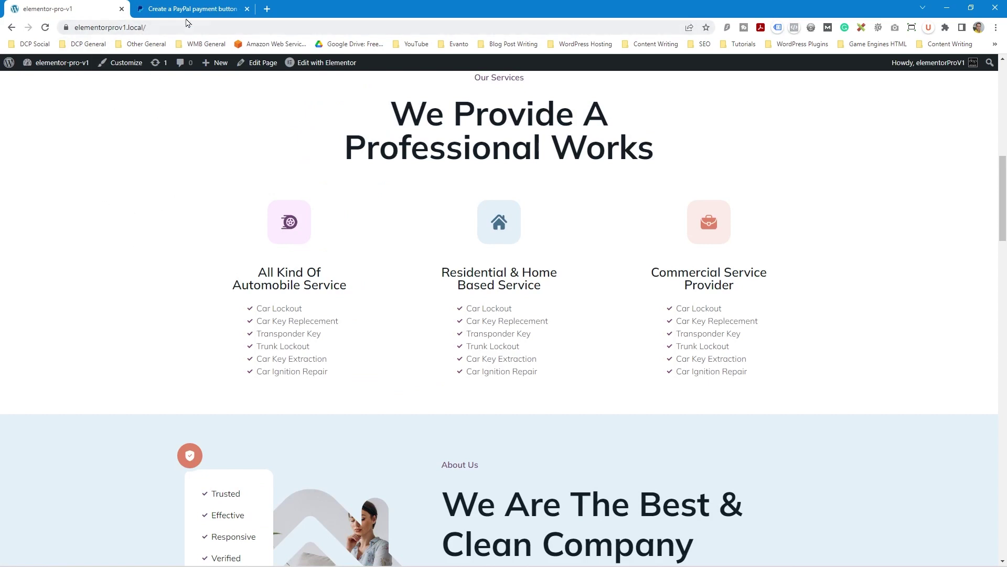
left_click(204, 10)
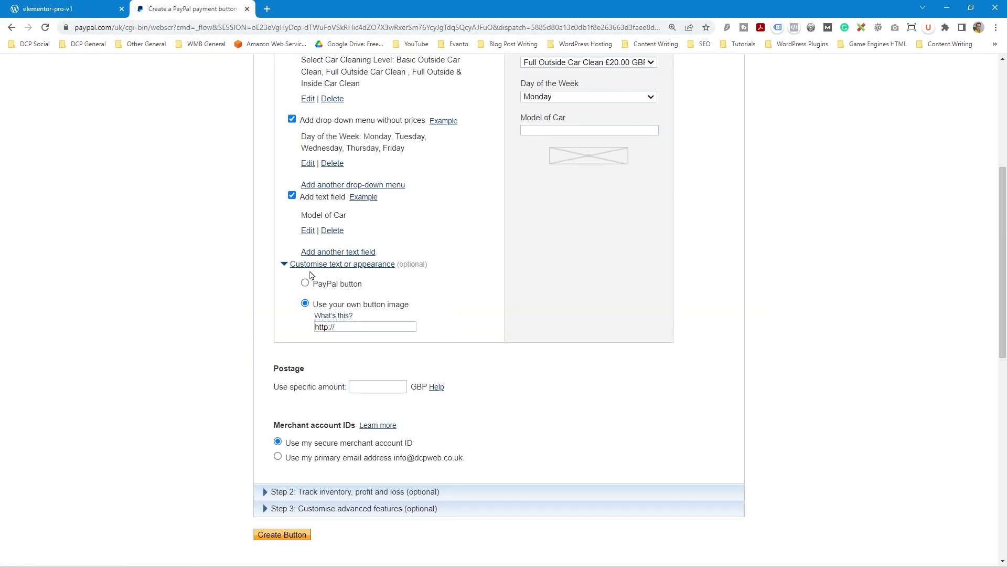
left_click(338, 327)
left_click(306, 284)
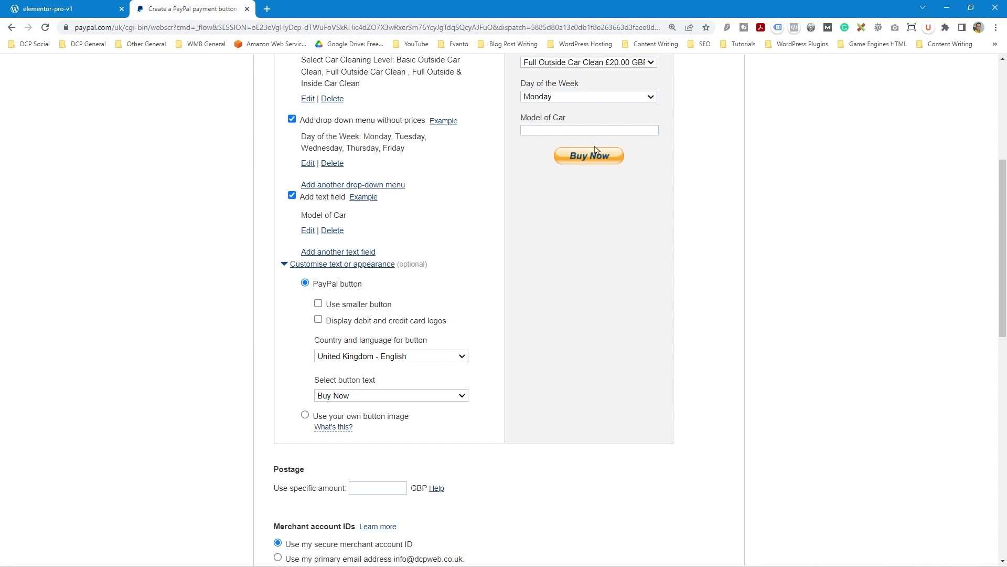
- Review the inventory, profit and loss tracking options in Step 2 of the button setup
scroll(507, 414, "down", 3)
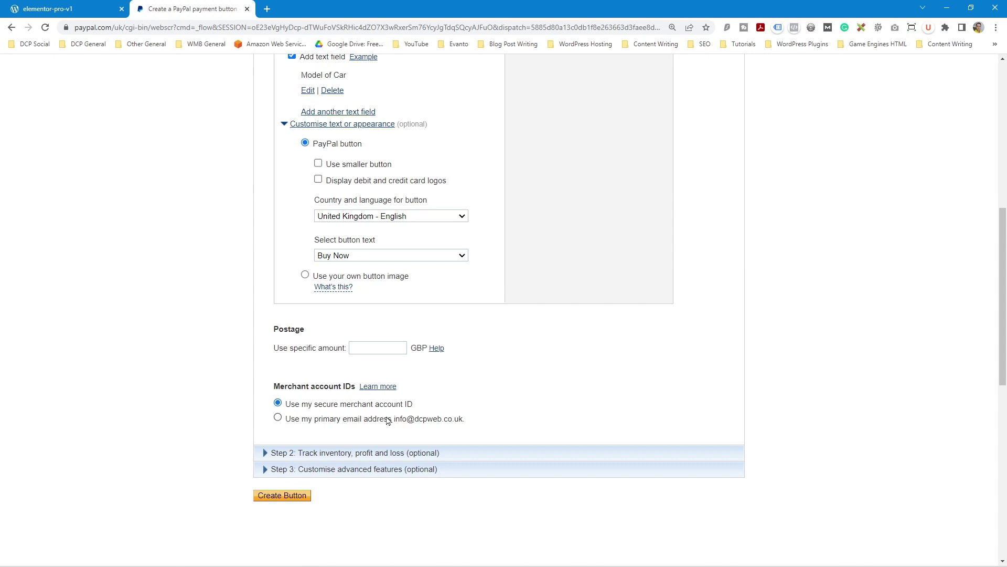
scroll(332, 457, "down", 2)
left_click(318, 387)
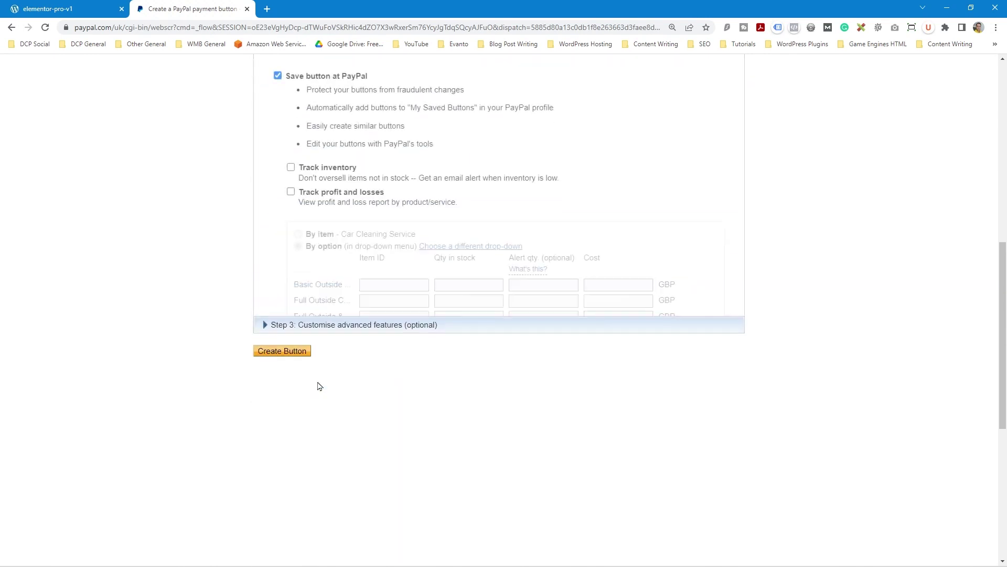
scroll(319, 387, "up", 10)
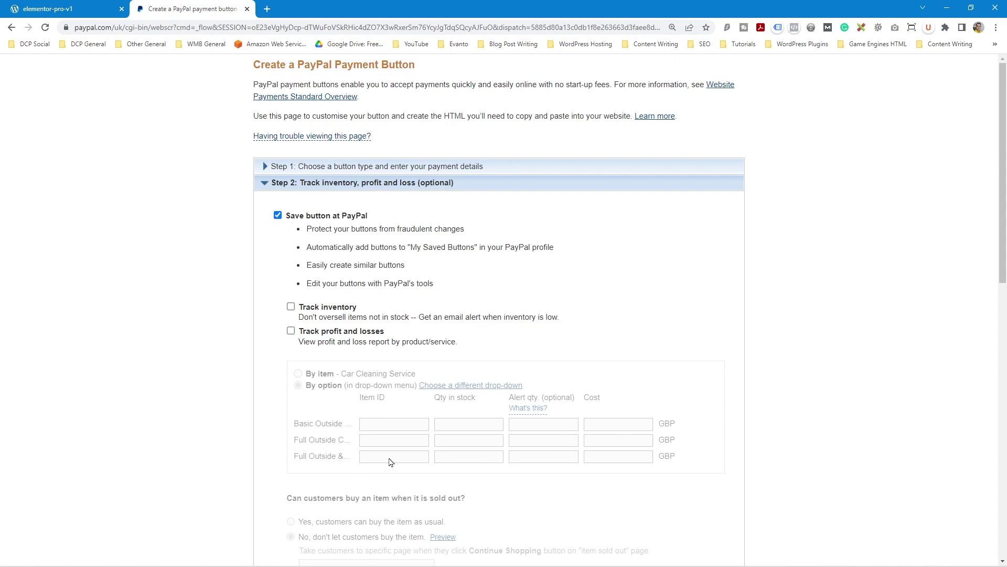
scroll(441, 520, "down", 1)
scroll(441, 520, "down", 2)
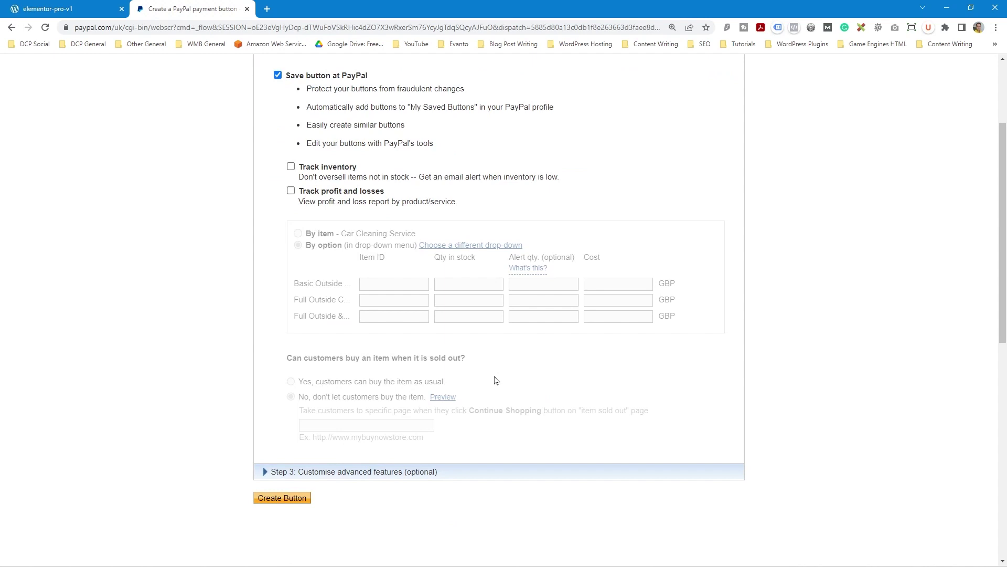
scroll(497, 380, "up", 1)
scroll(494, 380, "down", 2)
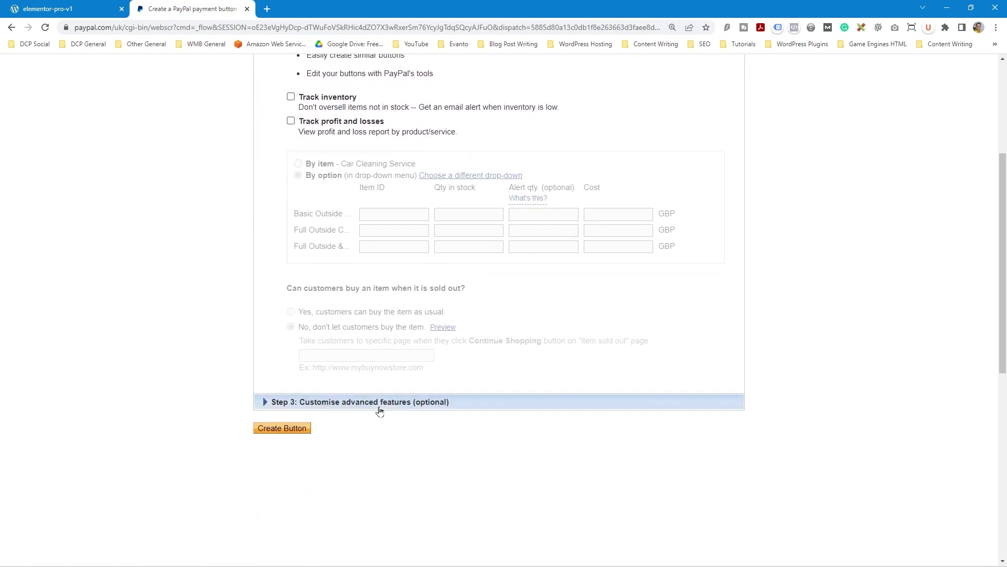
- Review the advanced checkout features in Step 3, including special instructions, postal address and cancel and finish URLs
left_click(381, 404)
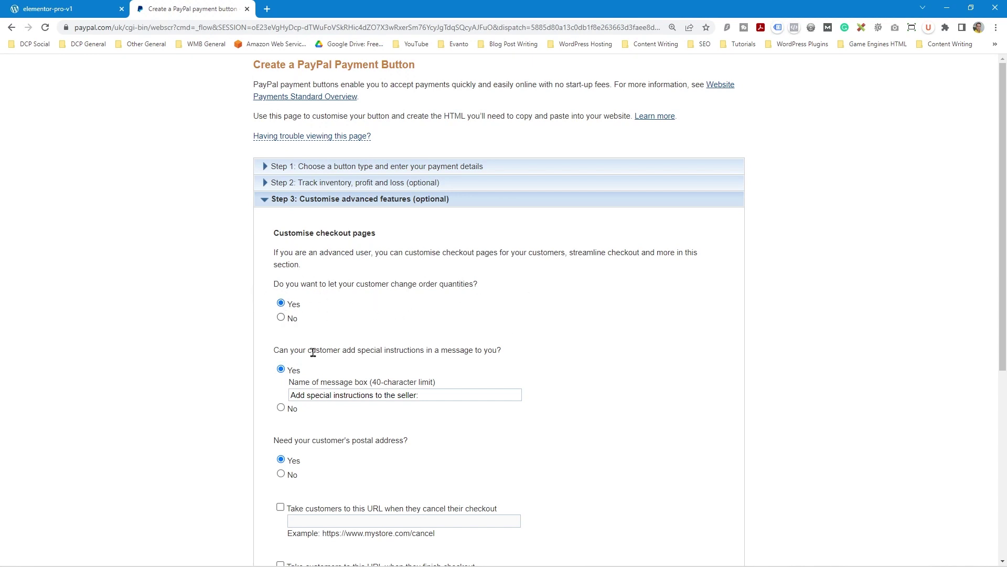
left_click_drag(274, 351, 510, 355)
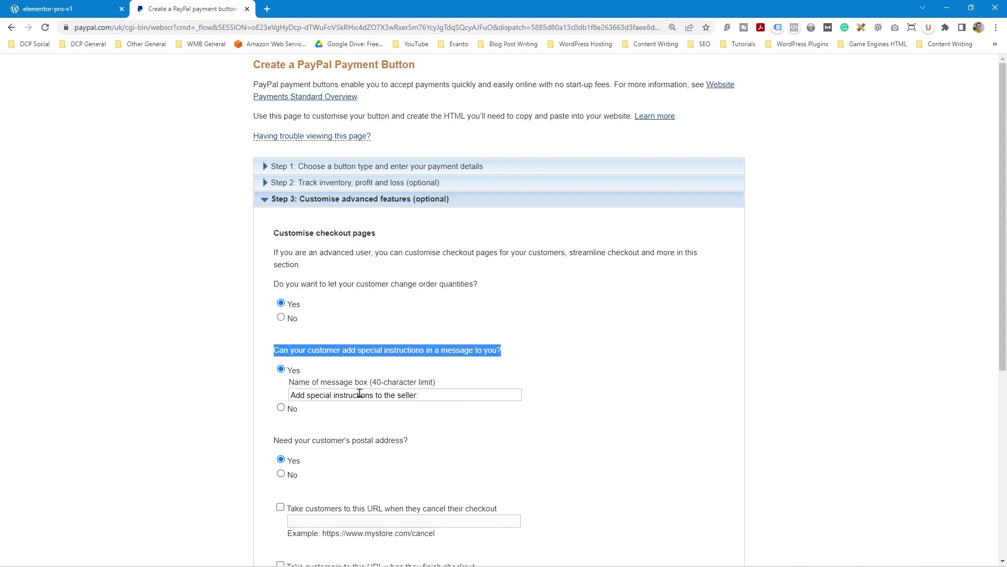
left_click(568, 378)
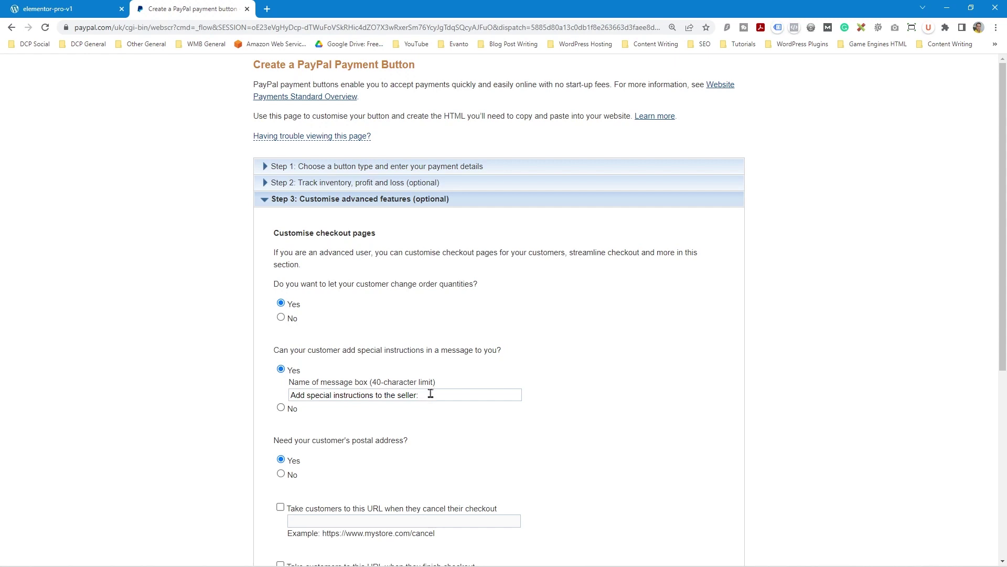
scroll(420, 419, "down", 3)
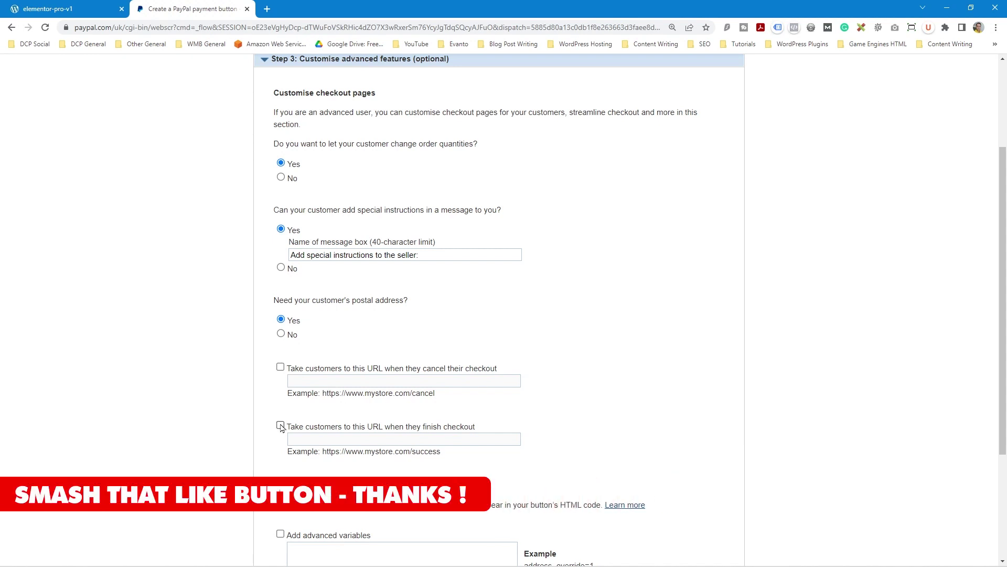
- Switch to the WordPress site and open its list of pages from the dashboard
left_click(58, 9)
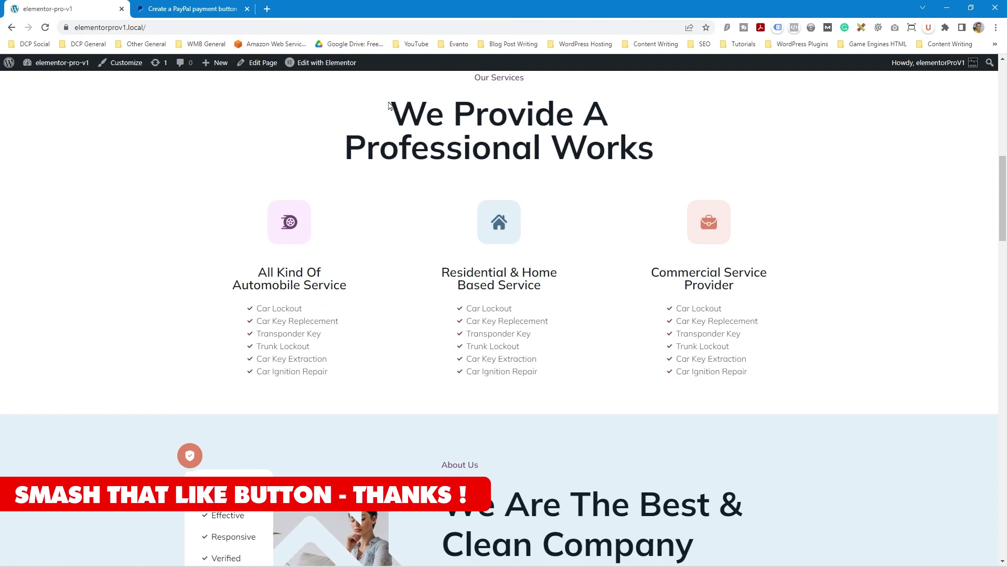
scroll(394, 110, "up", 10)
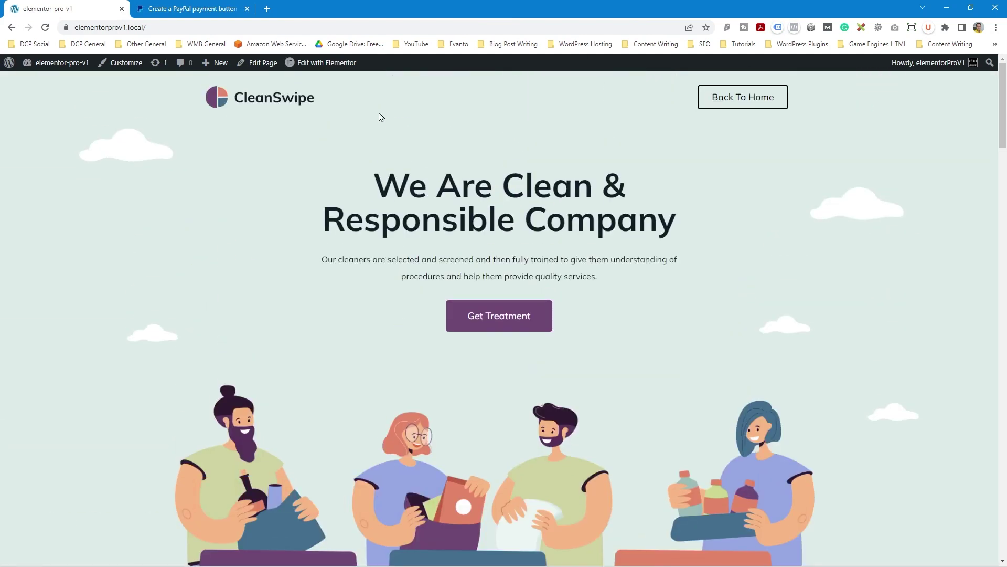
mouse_move(61, 71)
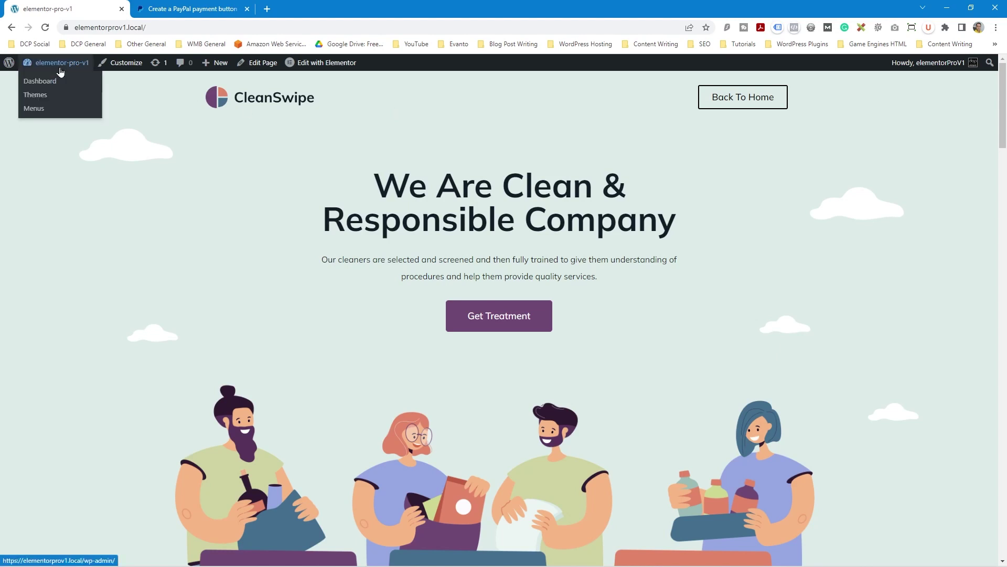
left_click(61, 72)
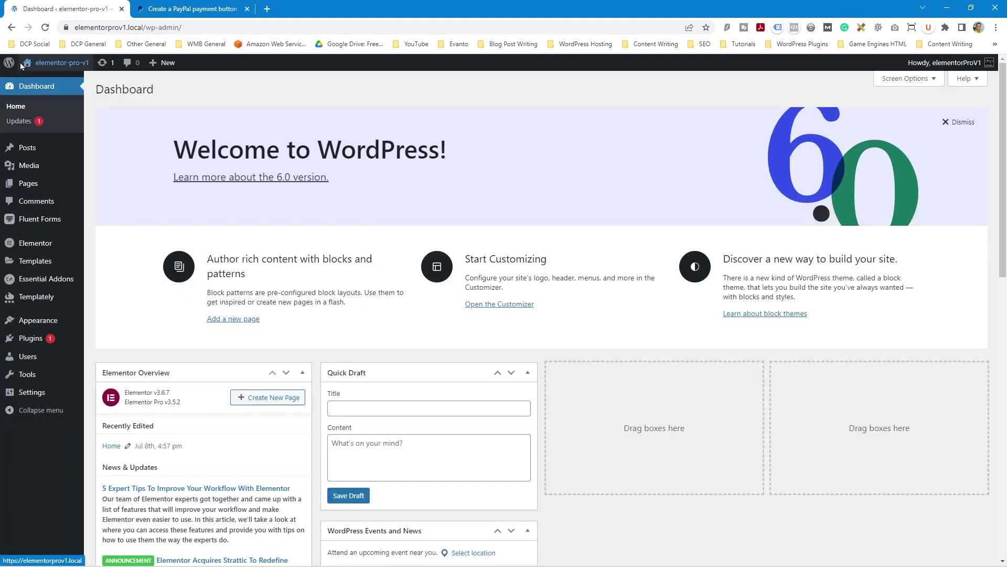
left_click(28, 187)
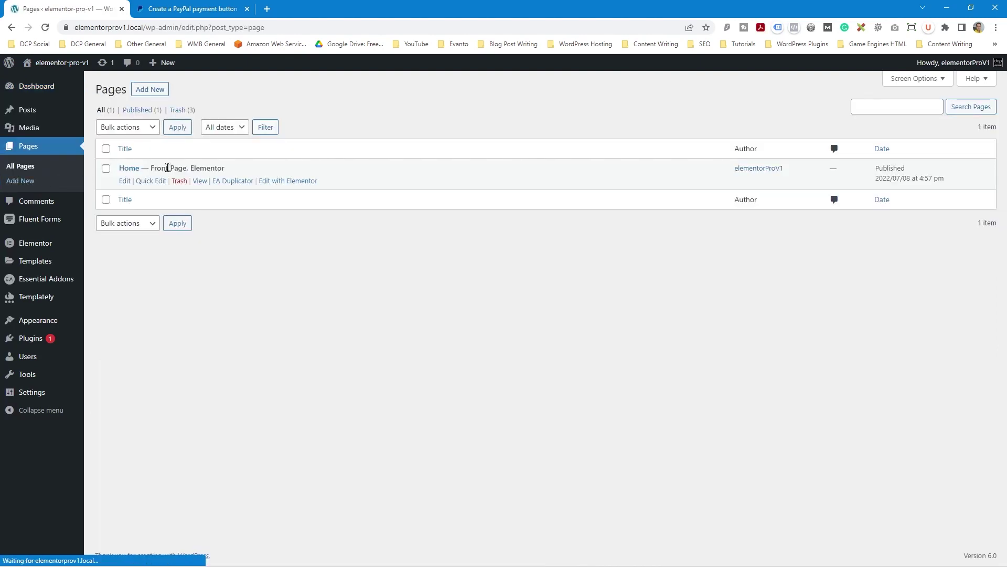
- Create a new WordPress page titled "success", copying the word from PayPal's finish-checkout example URL, and publish it
left_click(154, 93)
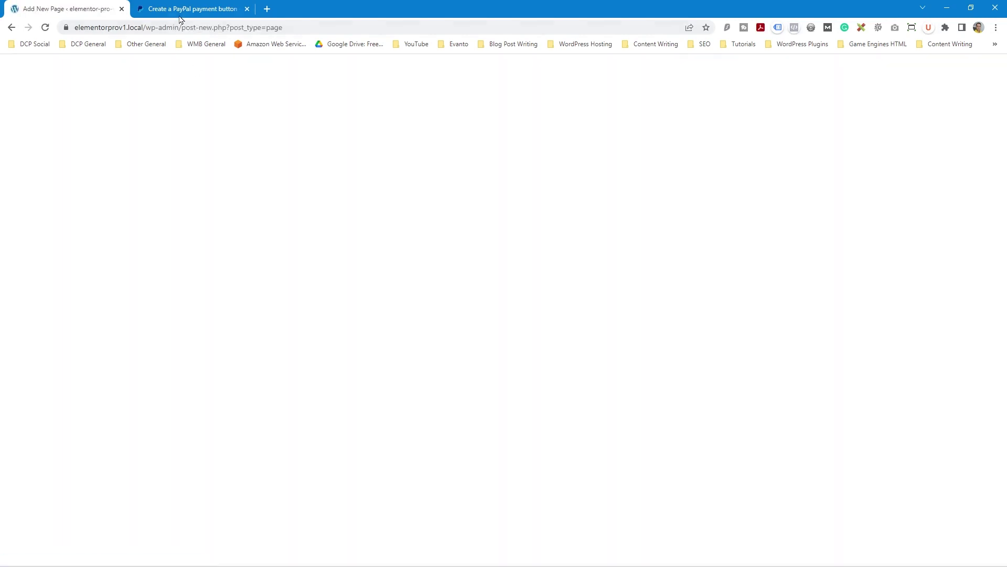
left_click(192, 9)
left_click_drag(441, 451, 414, 452)
key("ctrl+c")
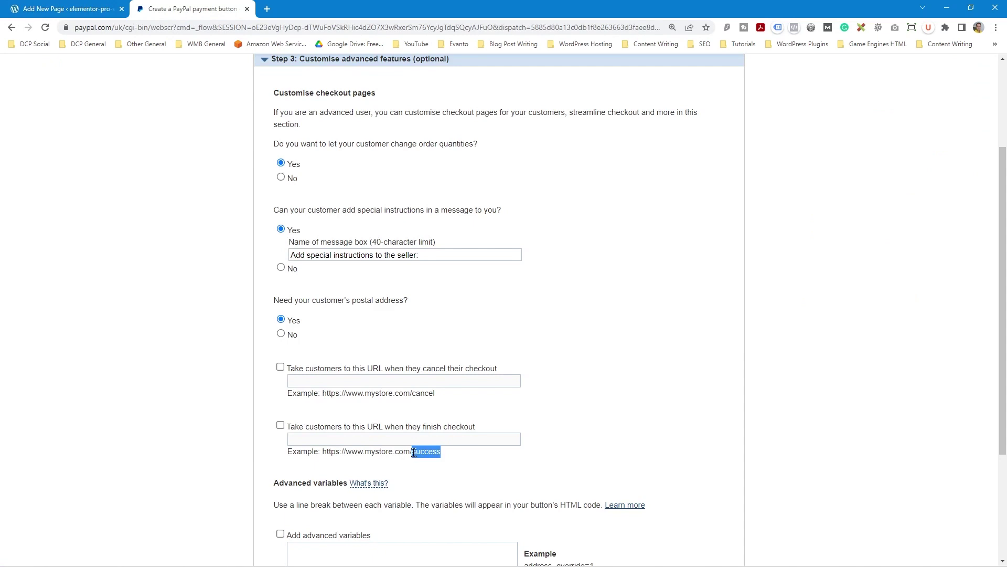
left_click(79, 10)
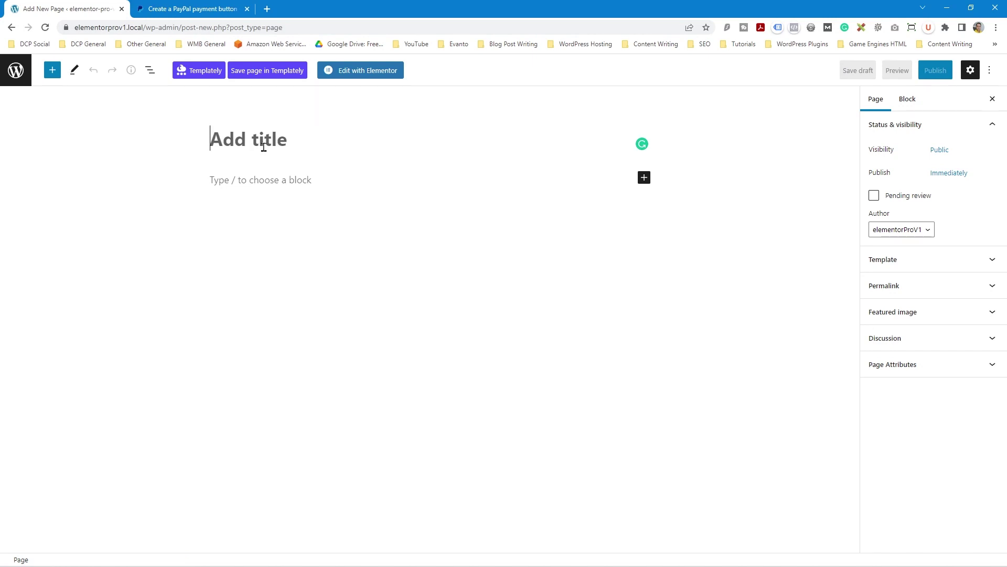
key("ctrl+v")
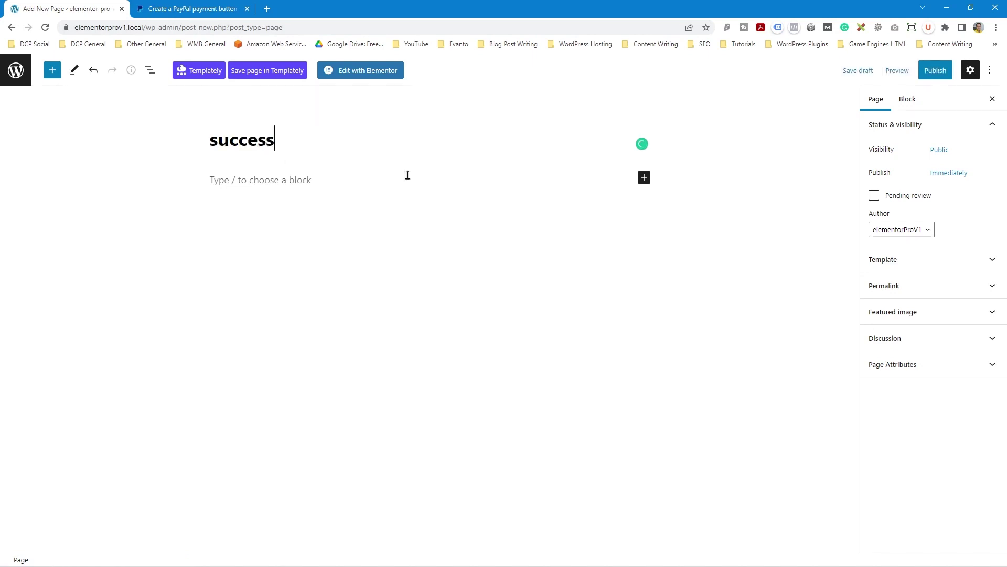
left_click(929, 74)
left_click(929, 74)
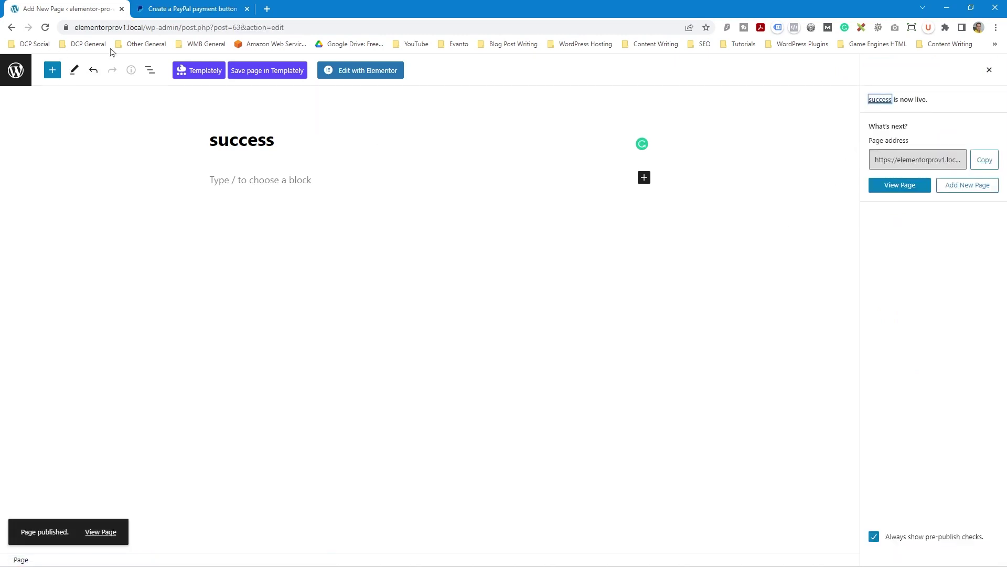
- Add the paragraph "Thank you fro your payment" to the success page and update it
mouse_move(250, 555)
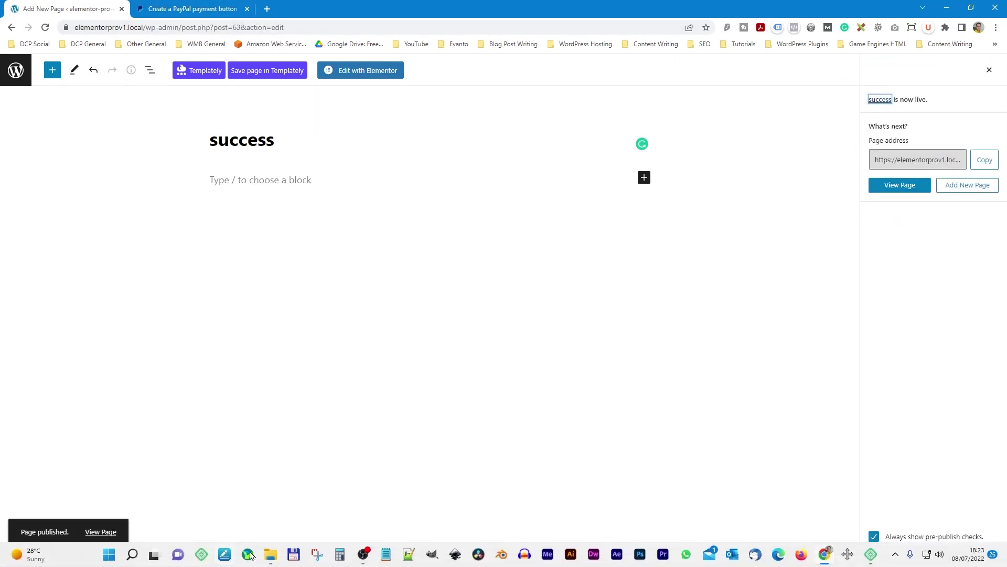
mouse_move(872, 555)
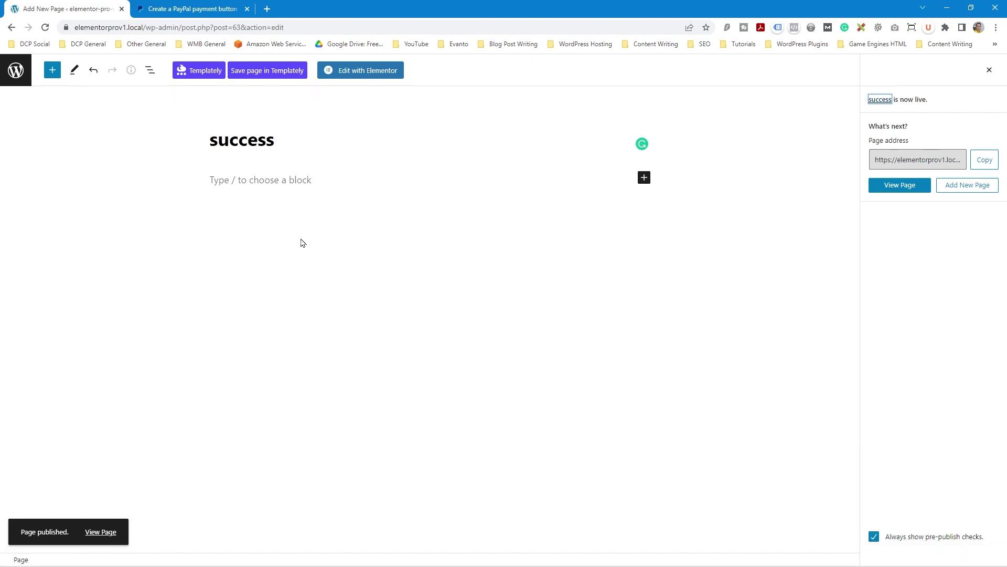
left_click(235, 181)
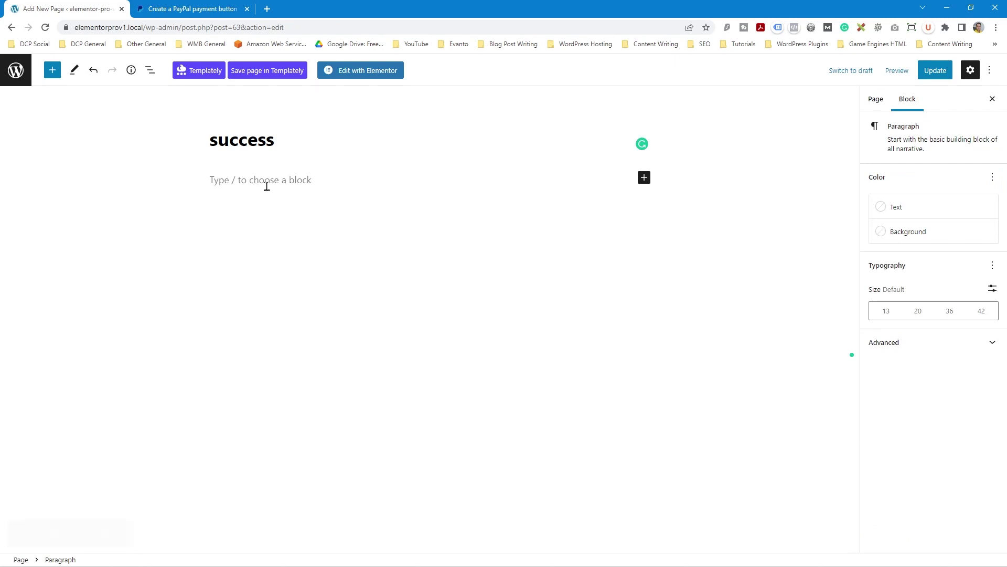
type("Thank you ")
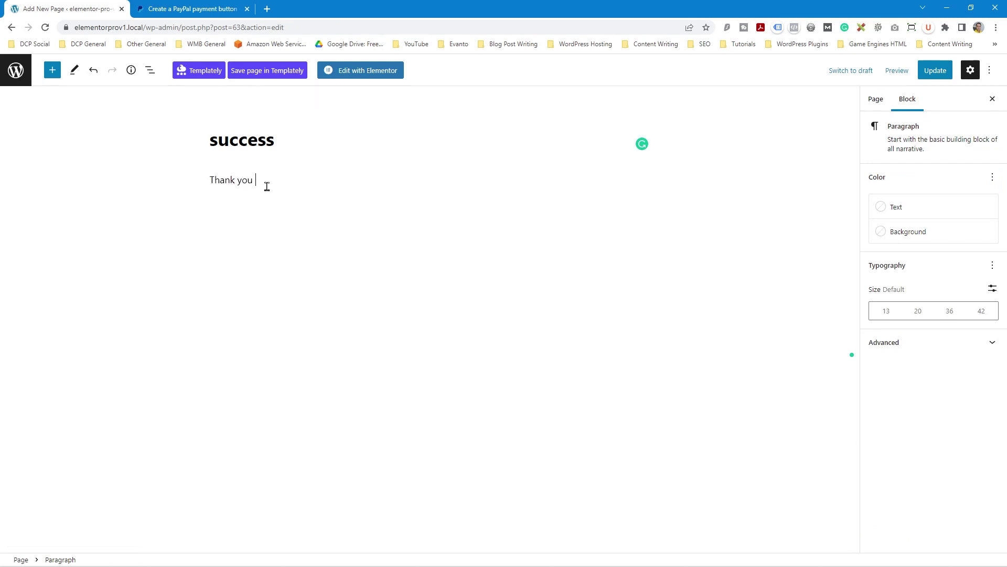
type("fro your paymen")
left_click(935, 69)
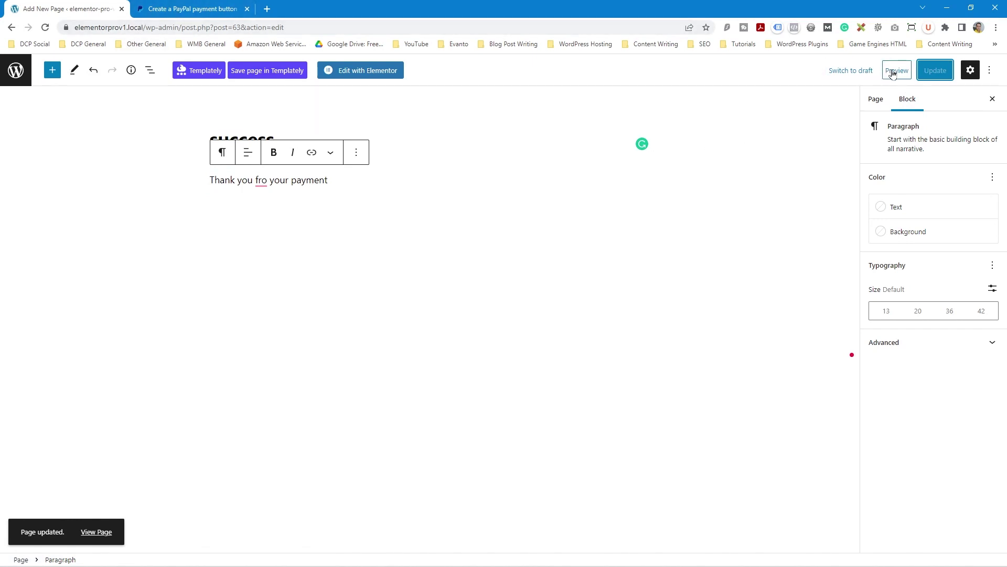
- Leave the editor for the list of pages and view the published success page on the site
left_click(5, 71)
mouse_move(119, 204)
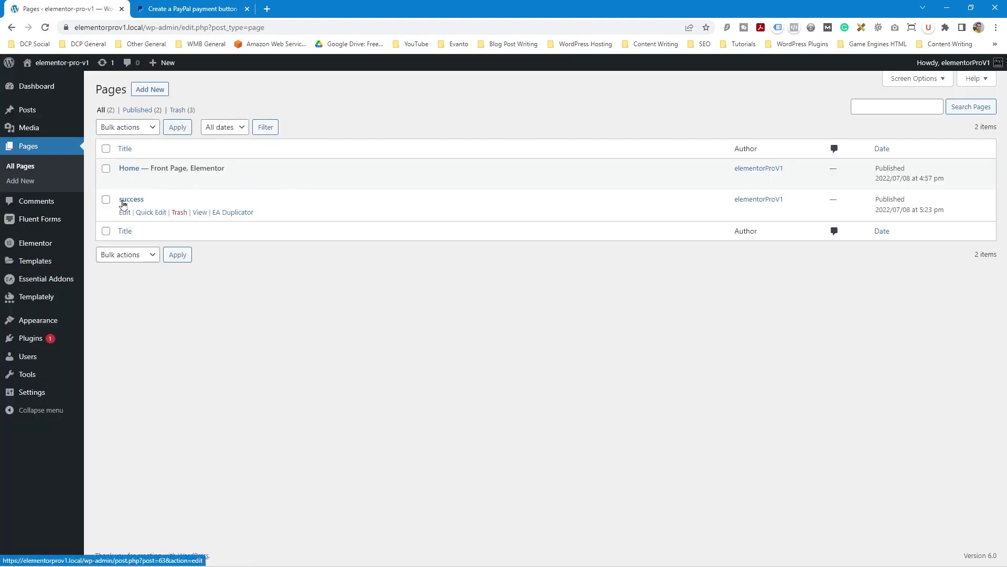
left_click(200, 213)
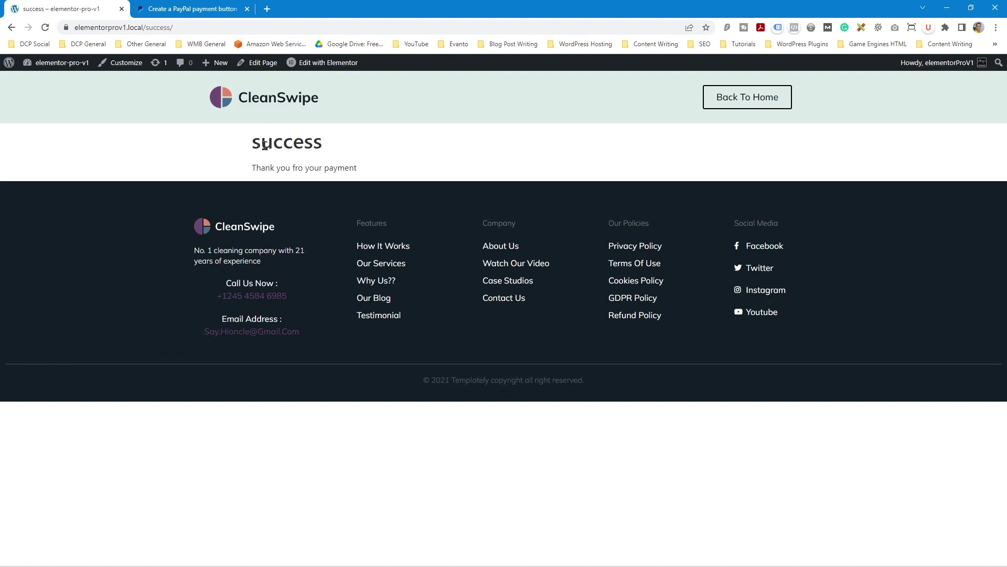
left_click_drag(265, 145, 368, 163)
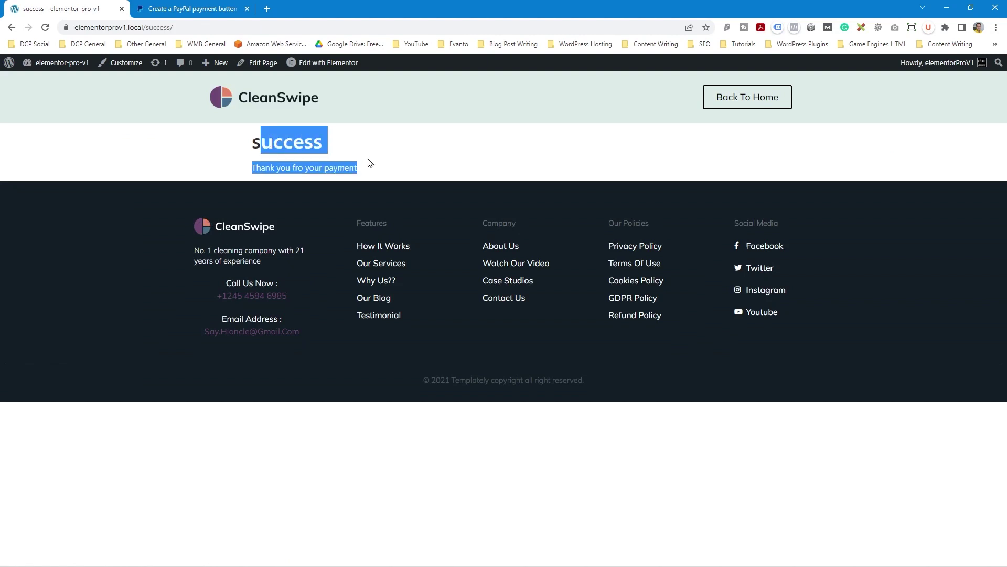
left_click(377, 166)
left_click(137, 28)
key("ctrl+c")
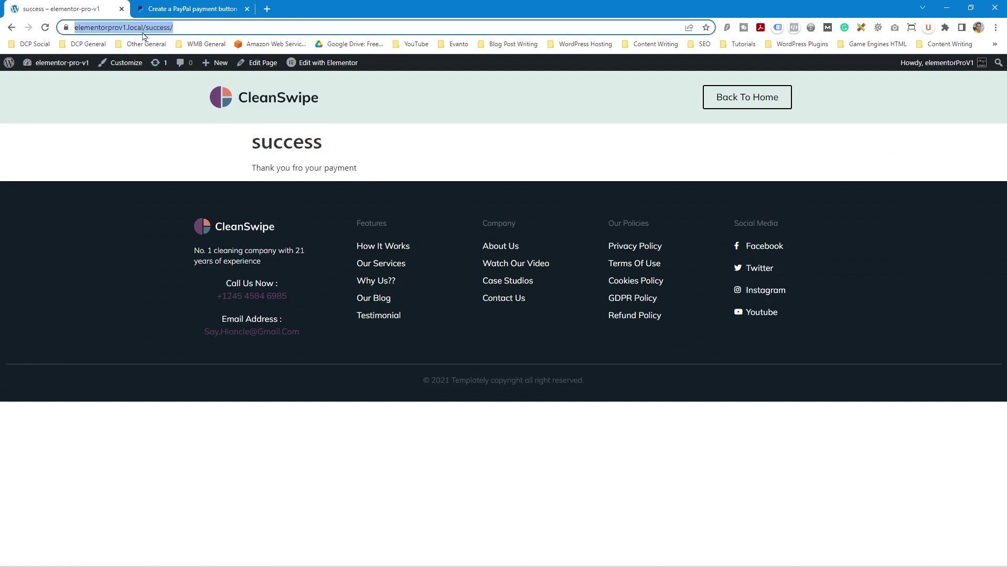
left_click(178, 8)
left_click(327, 437)
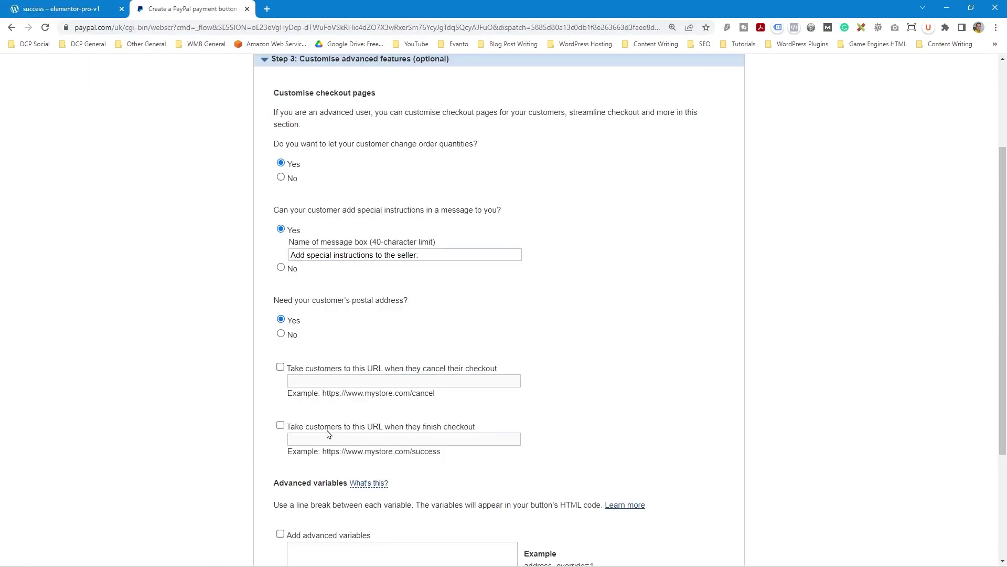
key("ctrl+v")
left_click(698, 408)
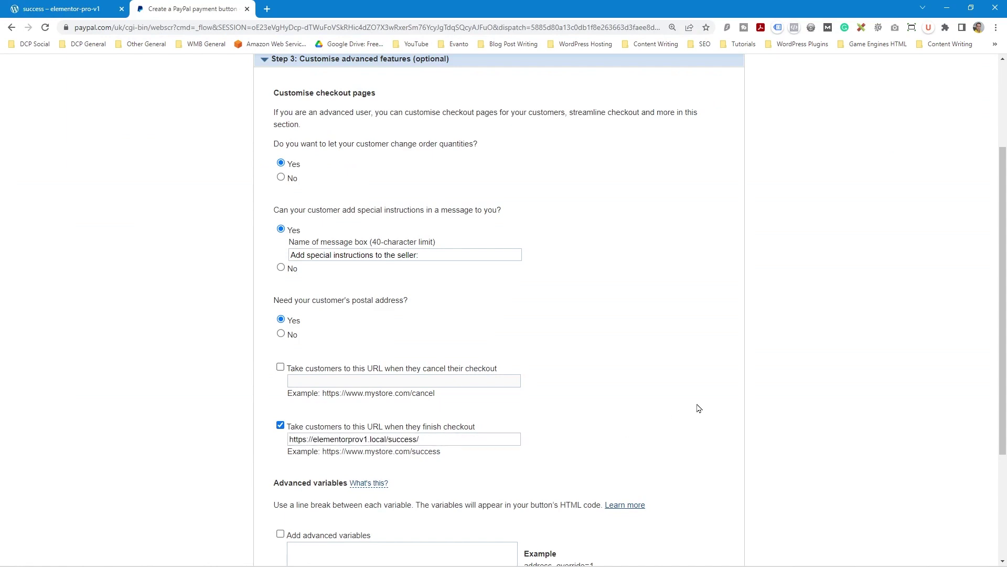
- Review the domain part of the finish-checkout URL, the advanced variables instructions and the notify_url example
scroll(699, 408, "down", 1)
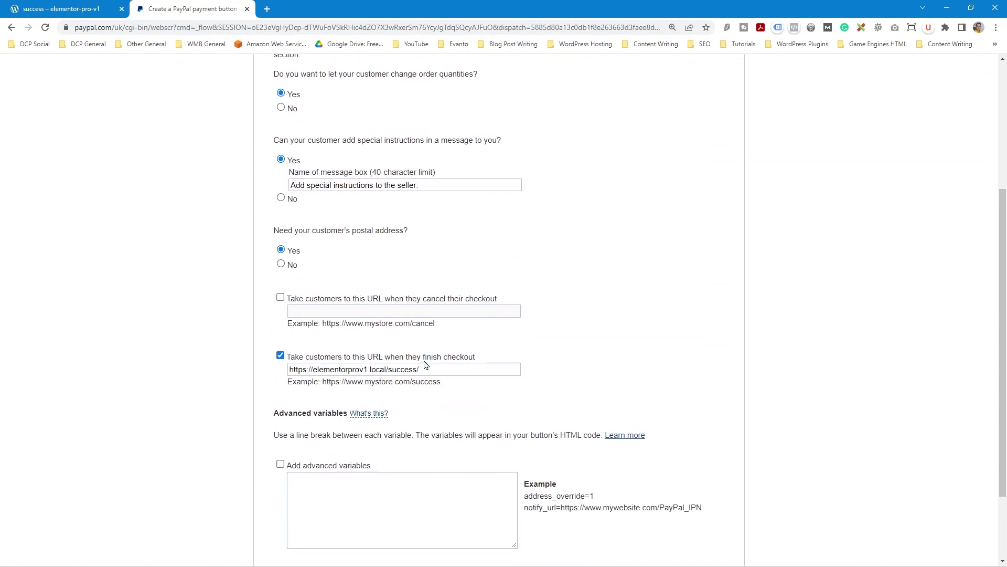
left_click_drag(387, 369, 224, 378)
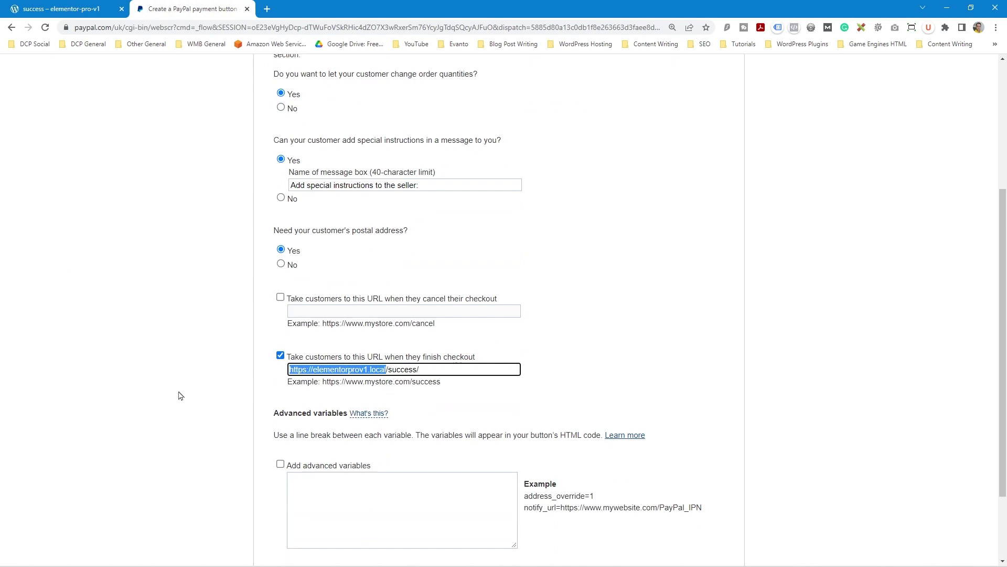
left_click(717, 371)
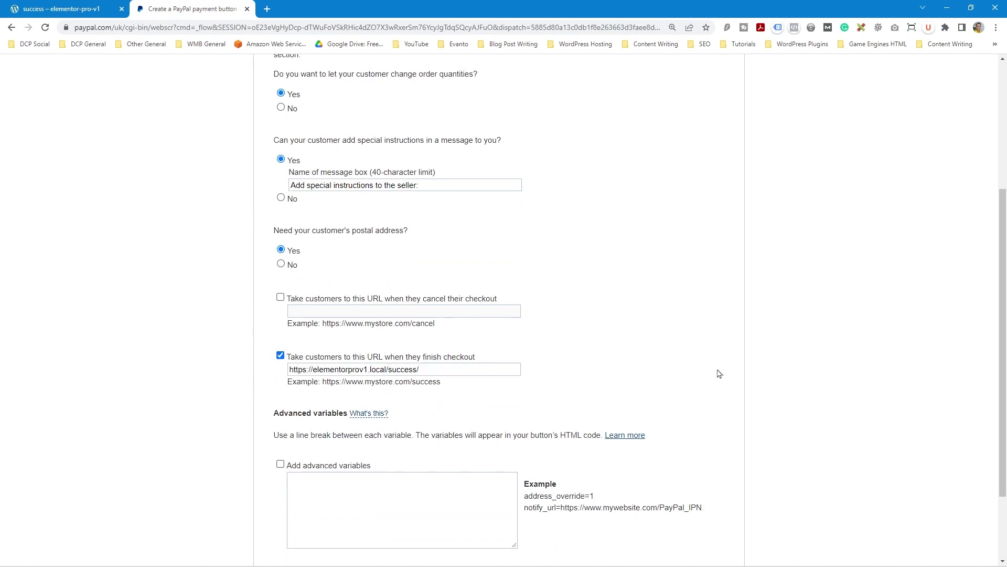
scroll(383, 399, "down", 1)
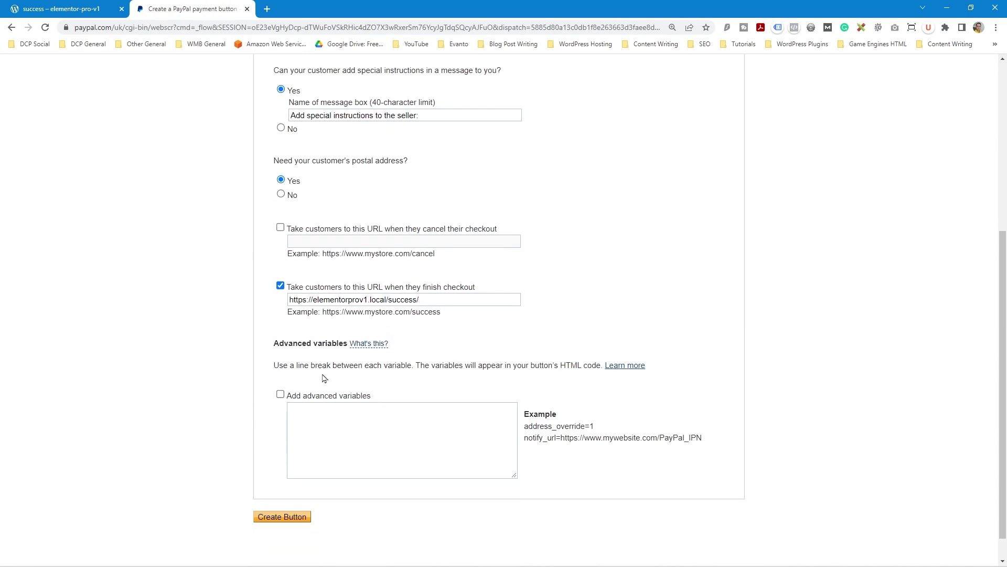
left_click_drag(274, 365, 597, 366)
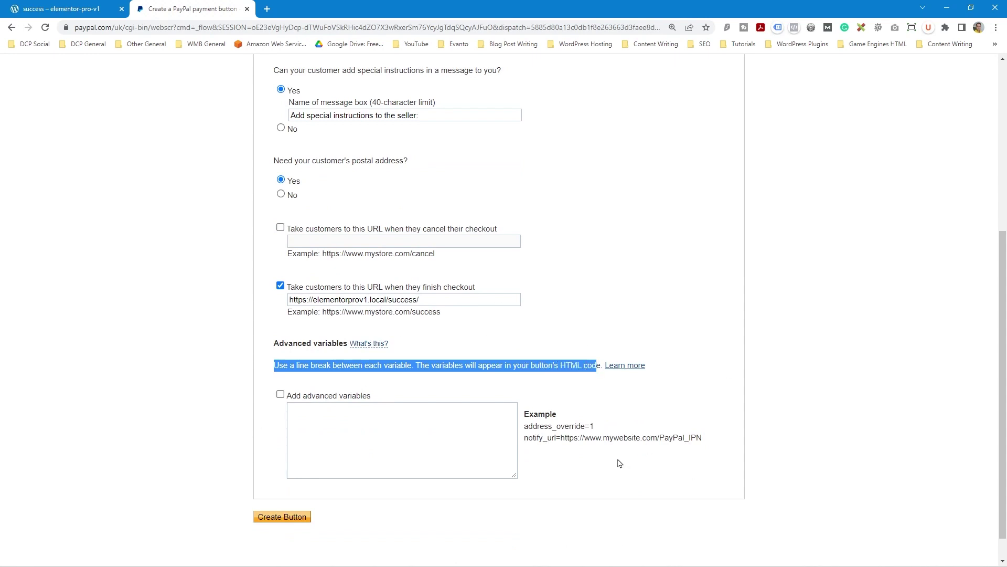
left_click(654, 410)
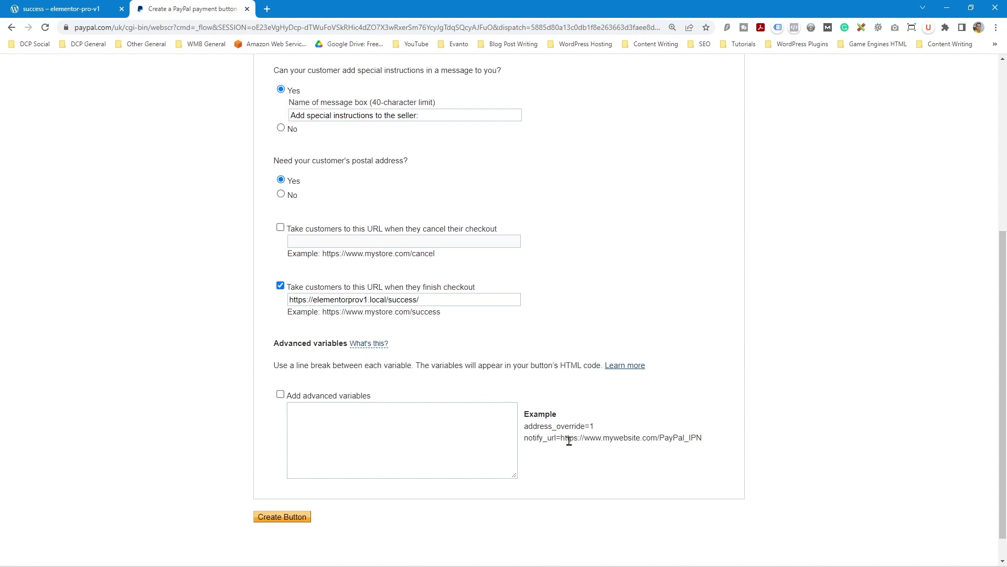
left_click_drag(569, 438, 702, 437)
left_click(702, 438)
- Create the PayPal button and snap the browser window to half of the screen, leaving the desktop visible beside it
scroll(452, 430, "up", 5)
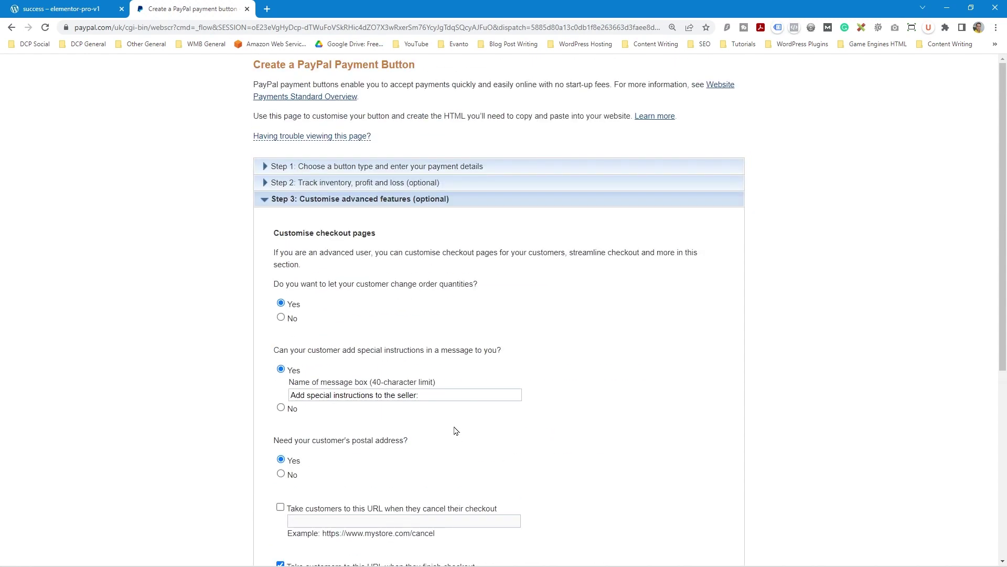
scroll(455, 431, "down", 6)
left_click(279, 487)
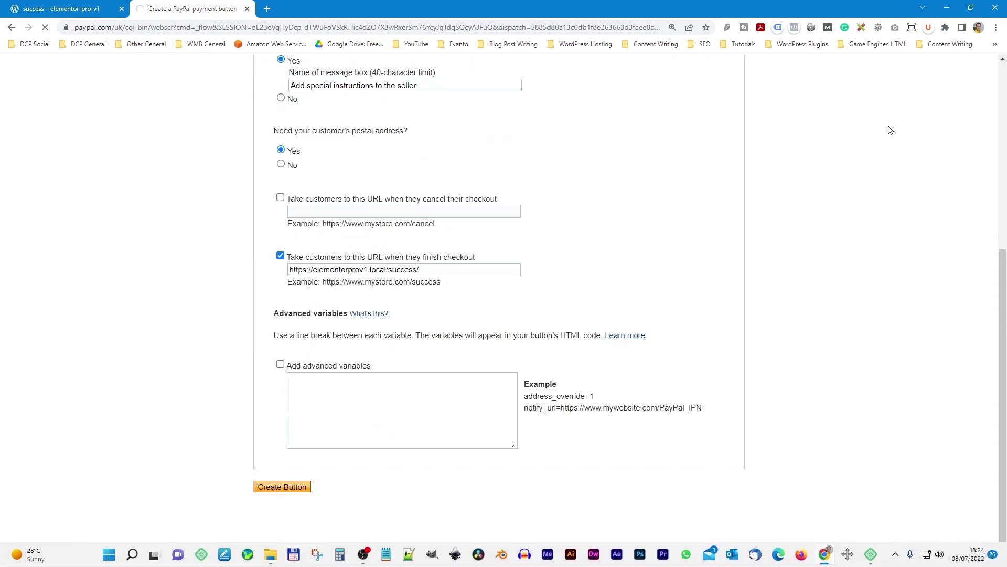
left_click_drag(517, 8, 1, 78)
left_click(664, 61)
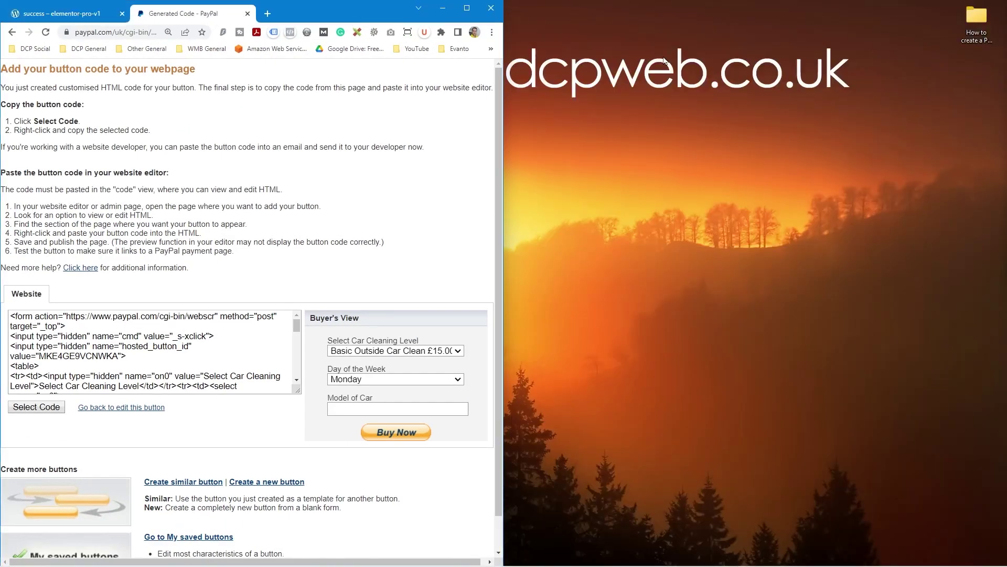
- Open the desktop folder "How to create a PayPal buy now button" and create a text document in it named "PayPal buttons"
double_click(974, 24)
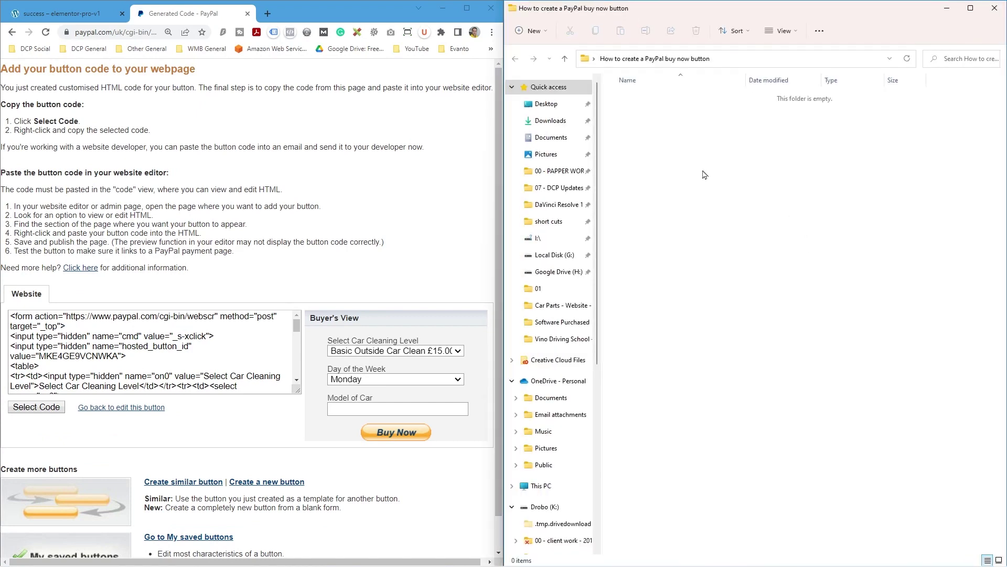
left_click(512, 87)
left_click(512, 129)
left_click(512, 171)
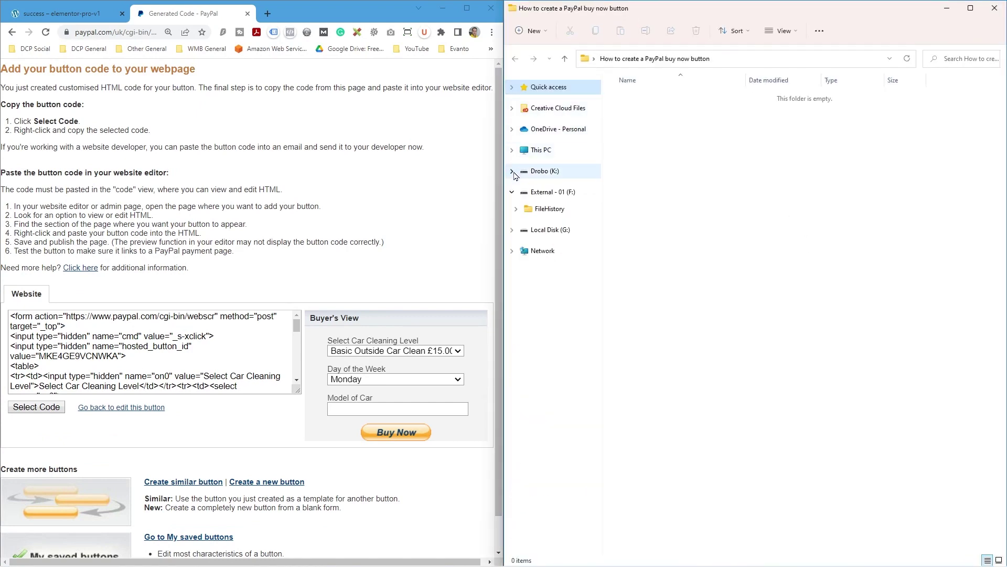
right_click(691, 160)
mouse_move(734, 240)
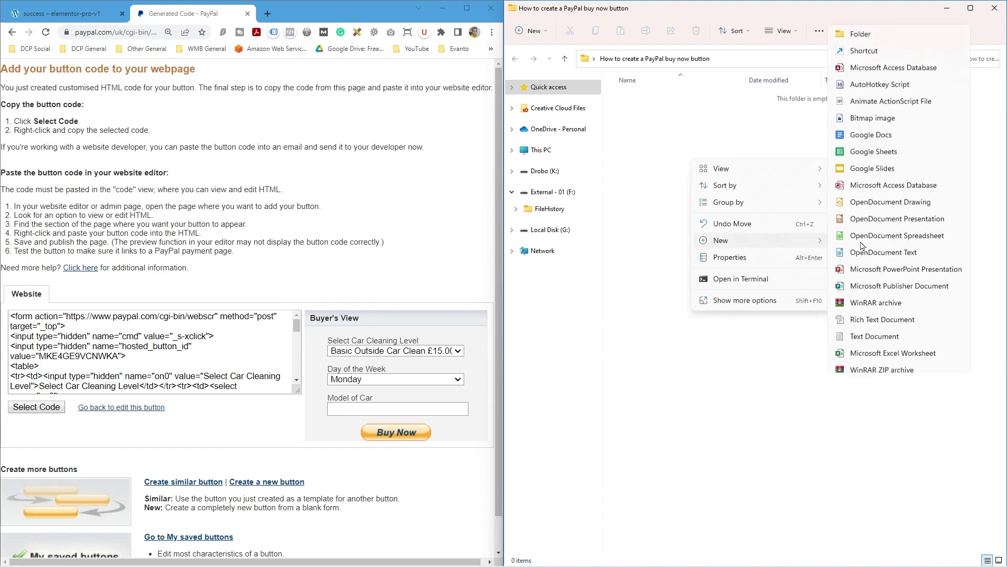
left_click(863, 326)
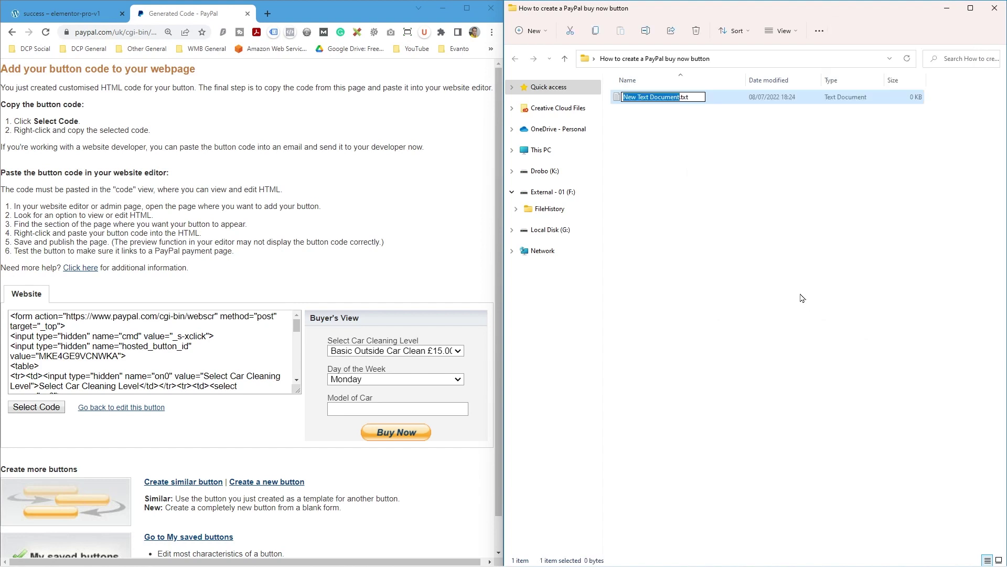
type("PayPal buttons")
key("Return")
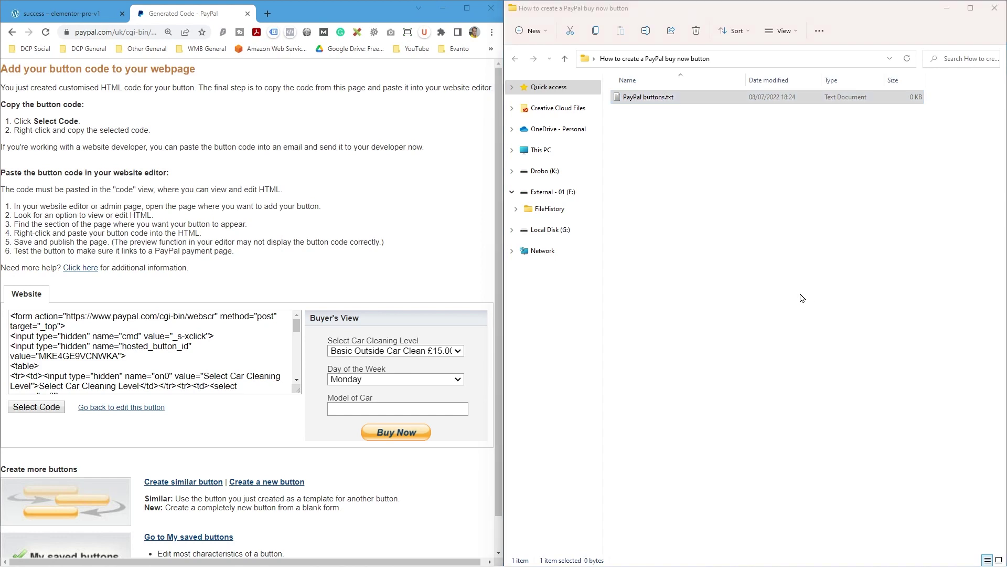
- Open PayPal buttons.txt in Notepad, enter the heading "Car Cleaning", paste the generated PayPal button code below it and select that code
key("Return")
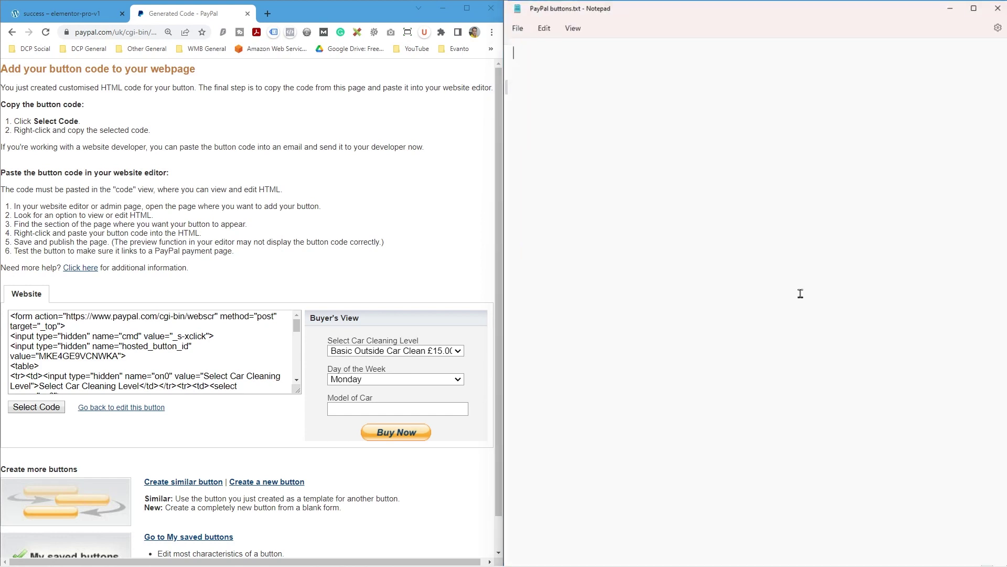
left_click(50, 347)
key("ctrl+c")
left_click(540, 74)
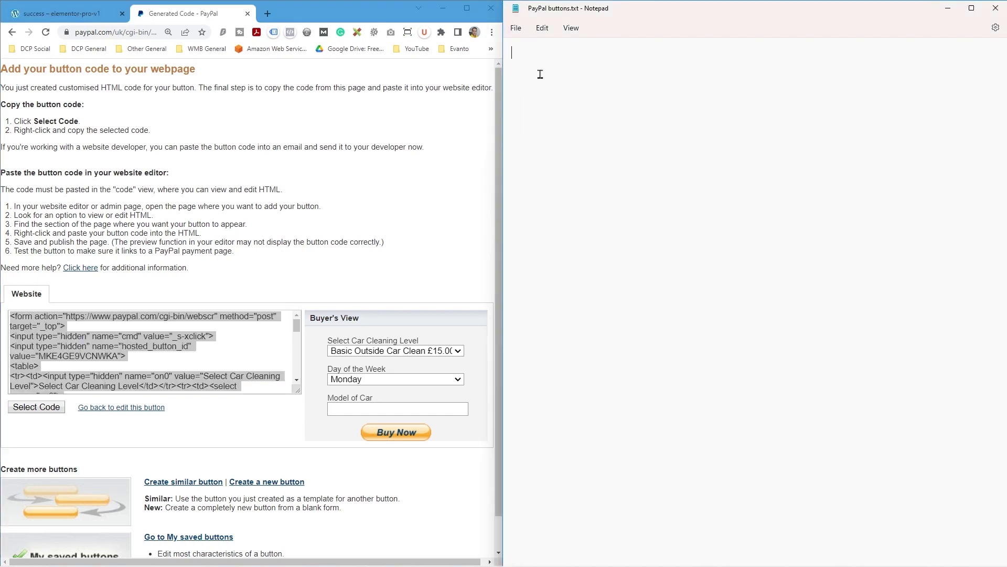
type("ar Cleaning")
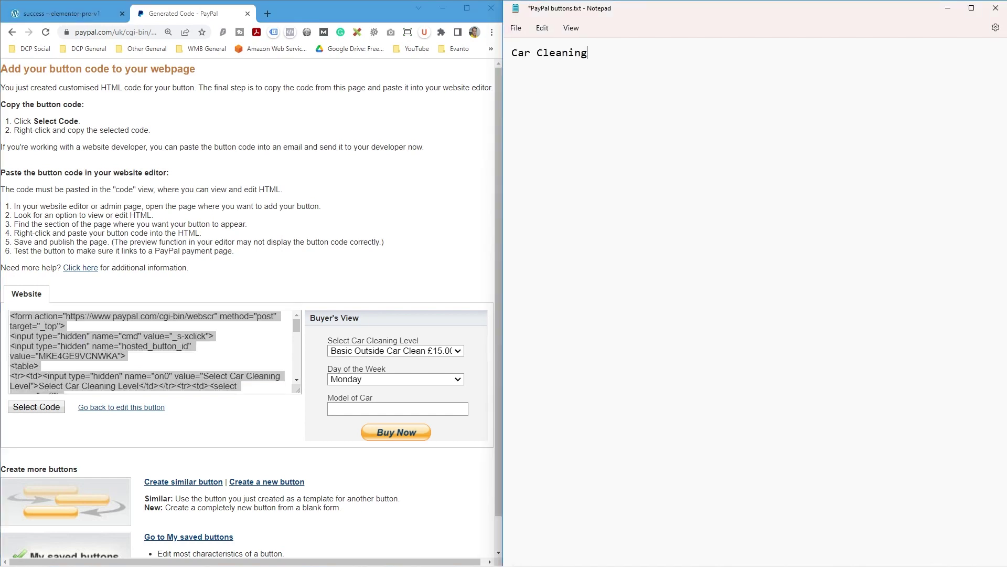
key("ctrl+v")
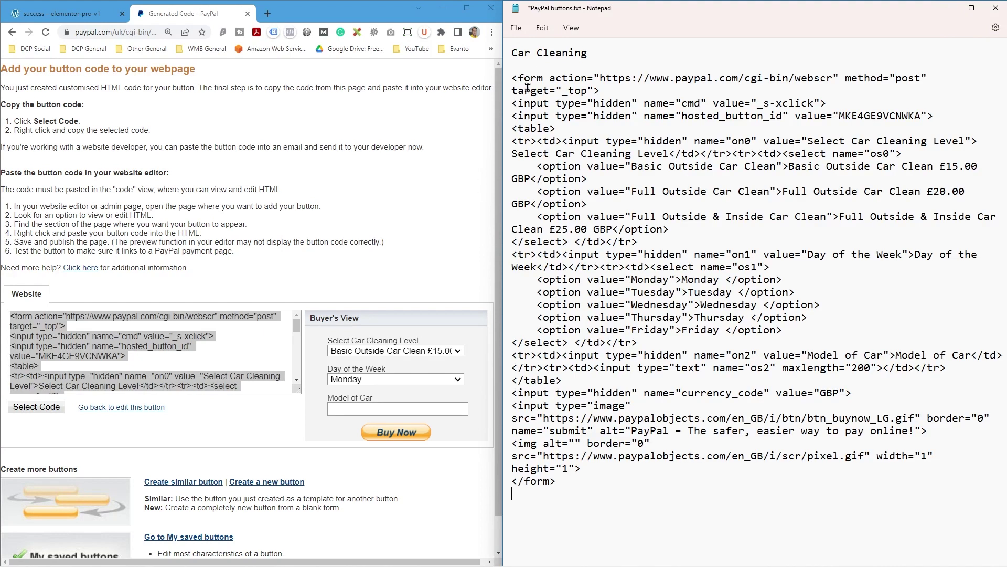
left_click_drag(514, 78, 620, 495)
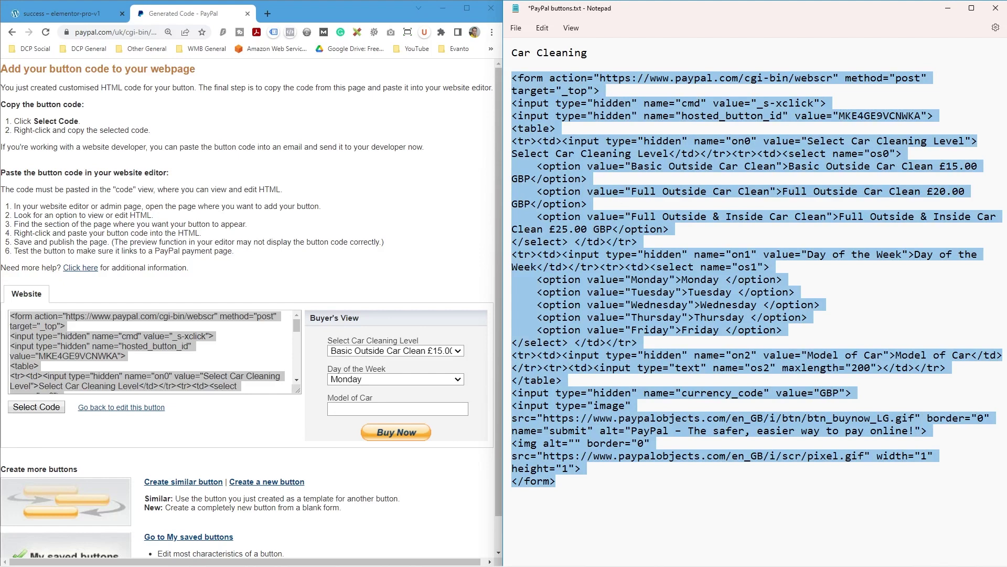
- Copy the selected button code, then return to the WordPress homepage in a maximised browser window
right_click(536, 93)
left_click(570, 151)
left_click(467, 8)
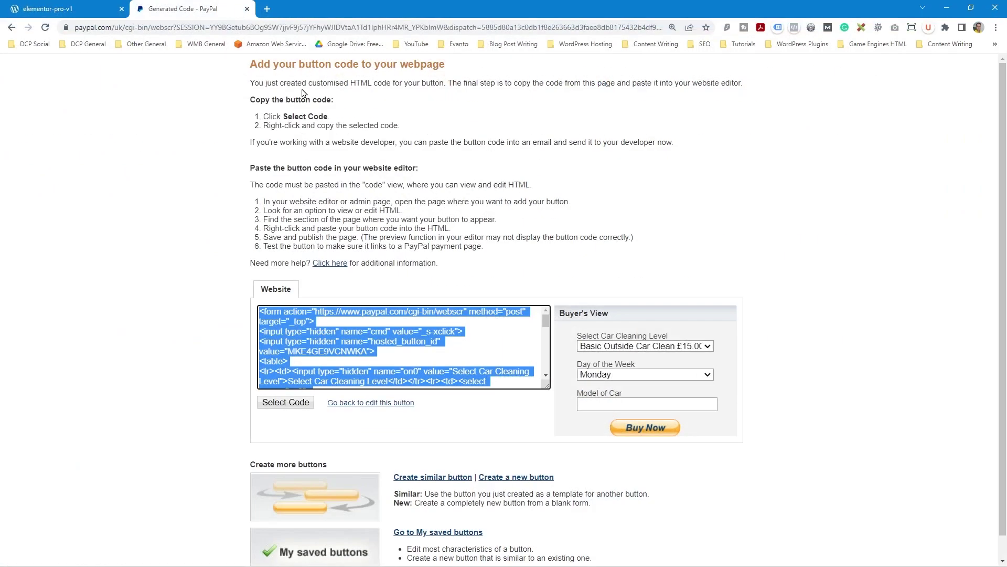
left_click(75, 14)
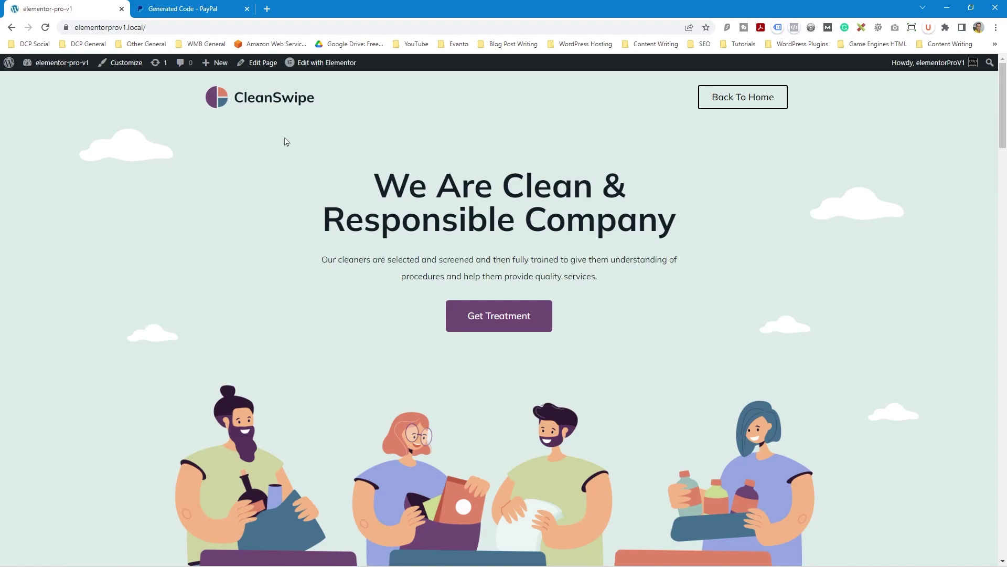
- Find the All Kind Of Automobile Service column on the homepage and open the page for editing in Elementor
scroll(283, 273, "down", 15)
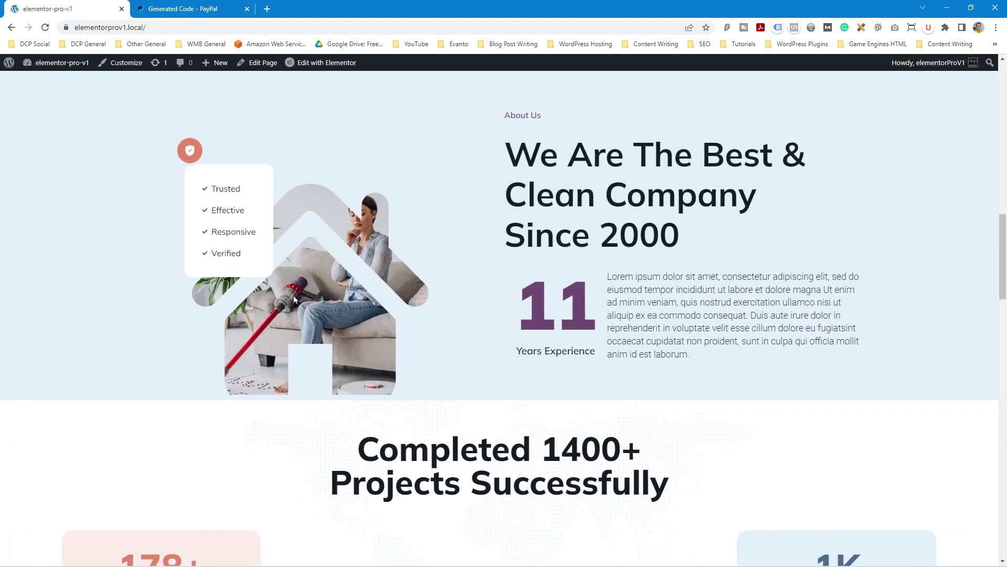
scroll(292, 298, "down", 8)
scroll(293, 298, "up", 16)
scroll(293, 295, "down", 4)
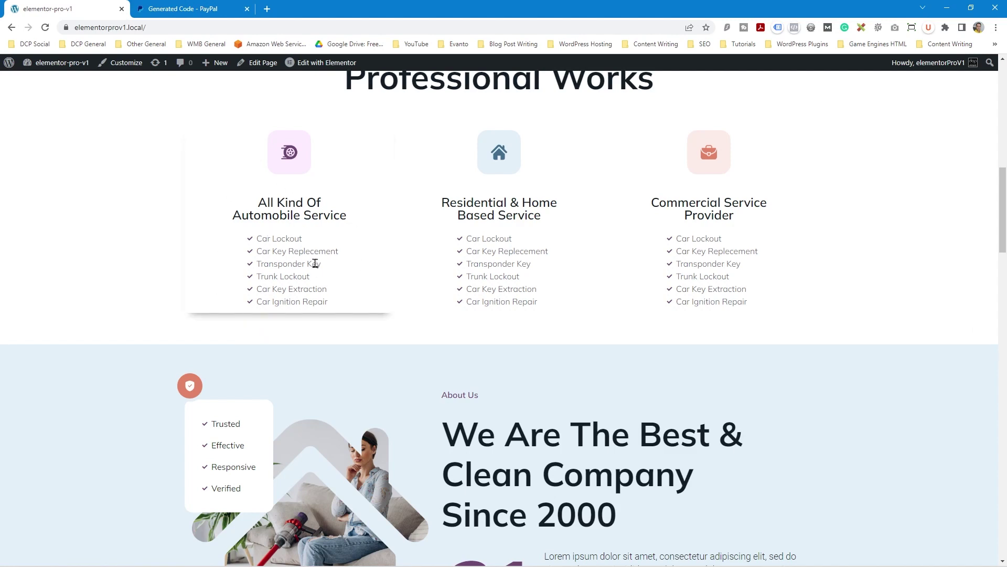
left_click_drag(243, 214, 299, 211)
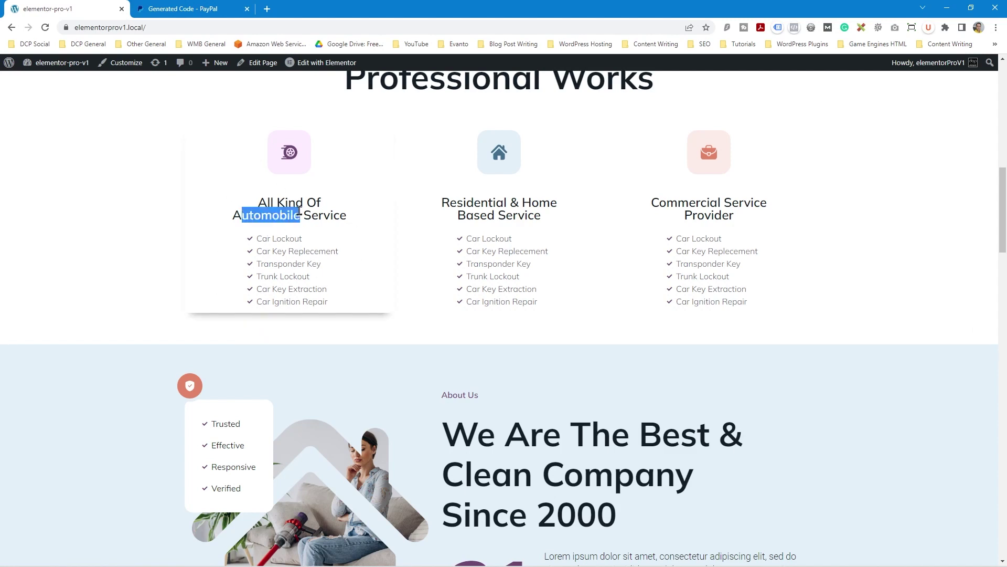
left_click(299, 211)
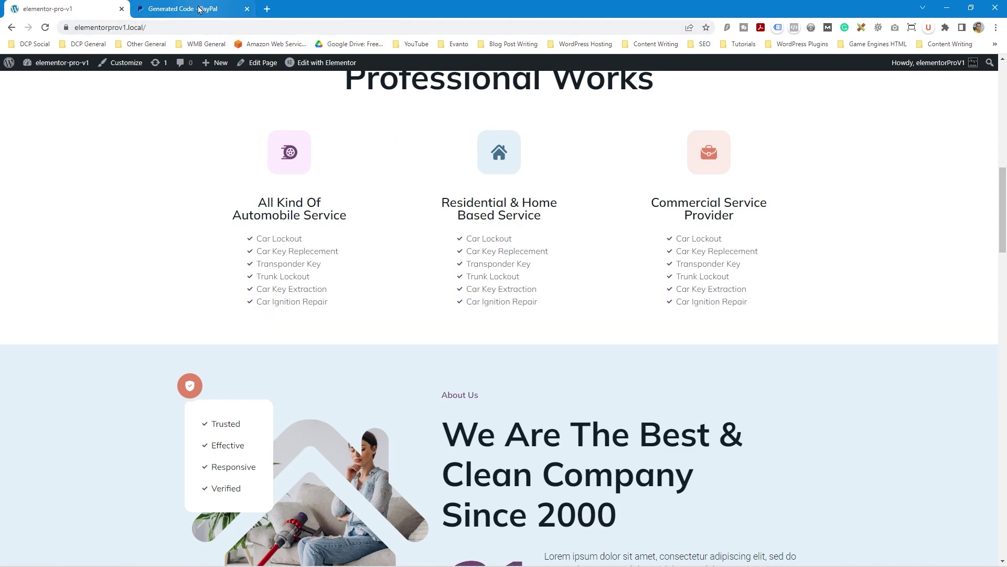
left_click(311, 86)
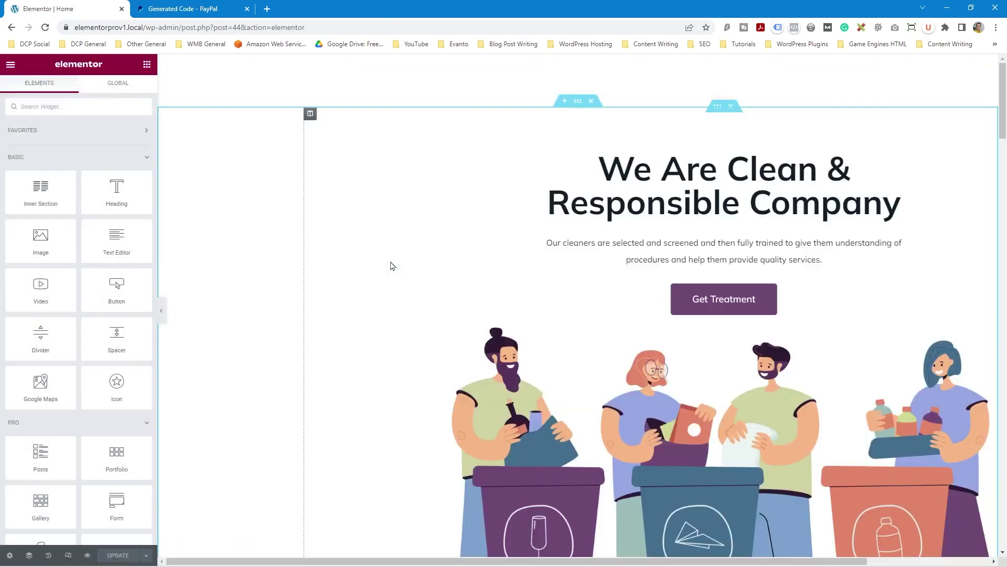
- Bring up the services columns in the page editor and search the widgets for "html"
scroll(403, 293, "down", 15)
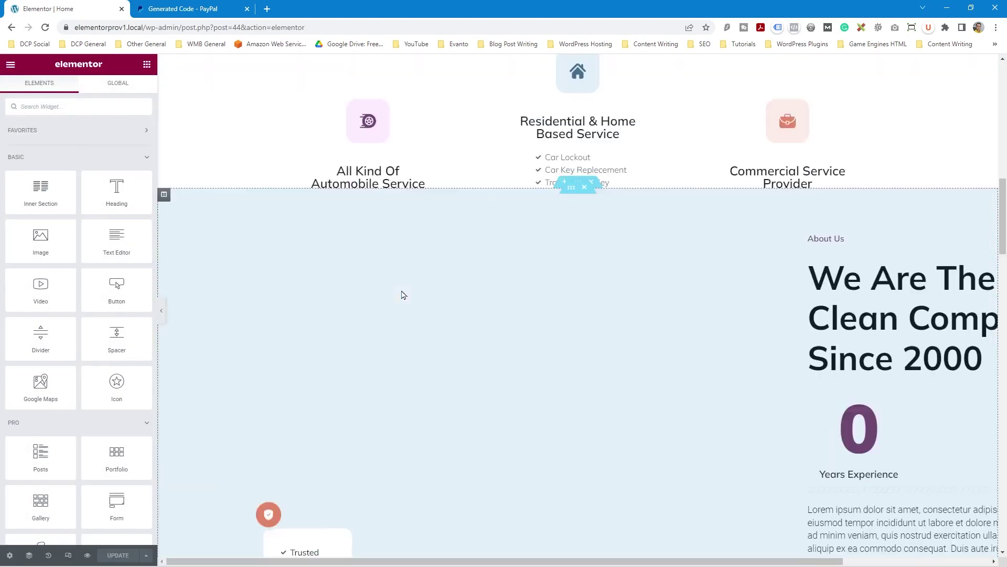
scroll(402, 290, "up", 9)
scroll(402, 290, "up", 2)
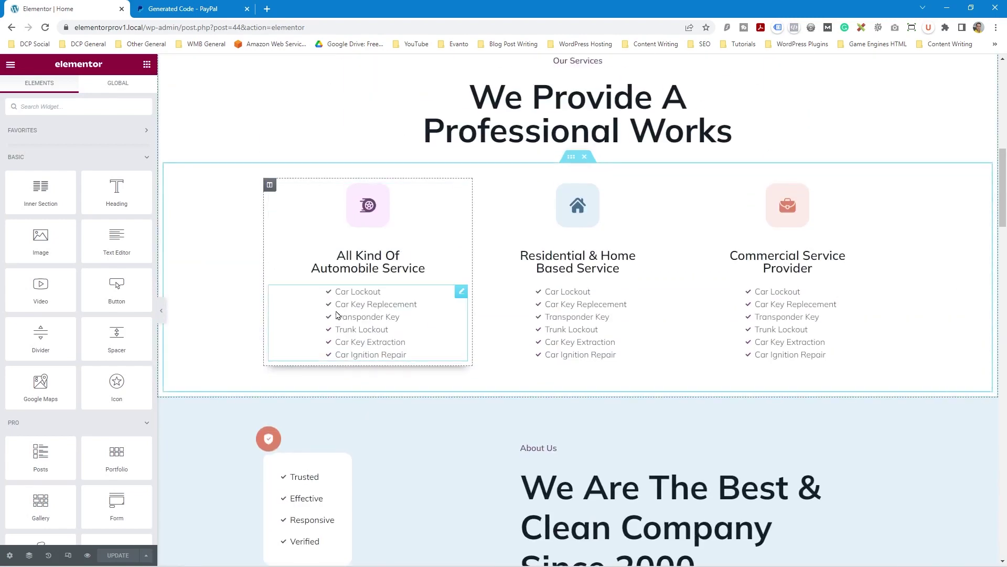
left_click(43, 106)
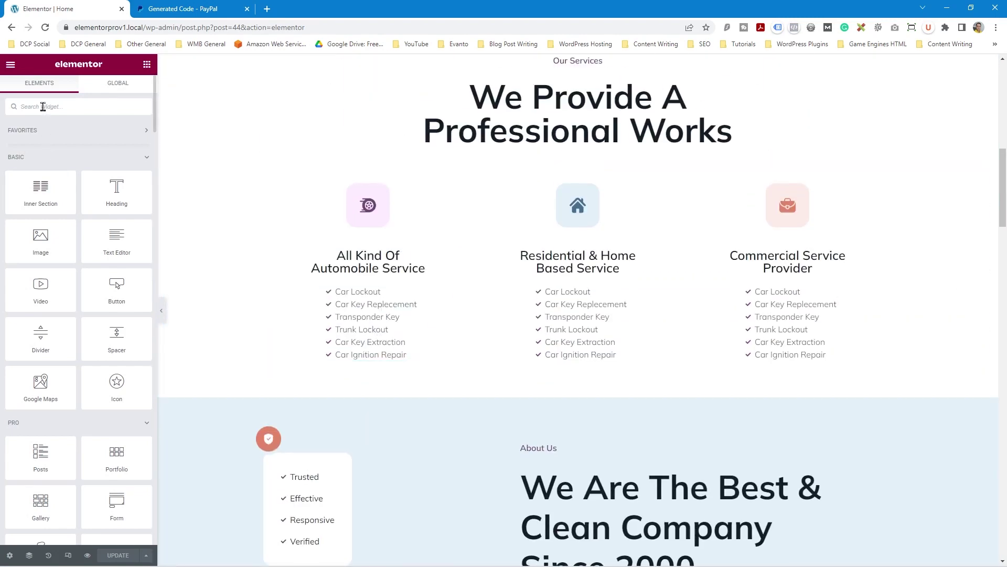
type("html")
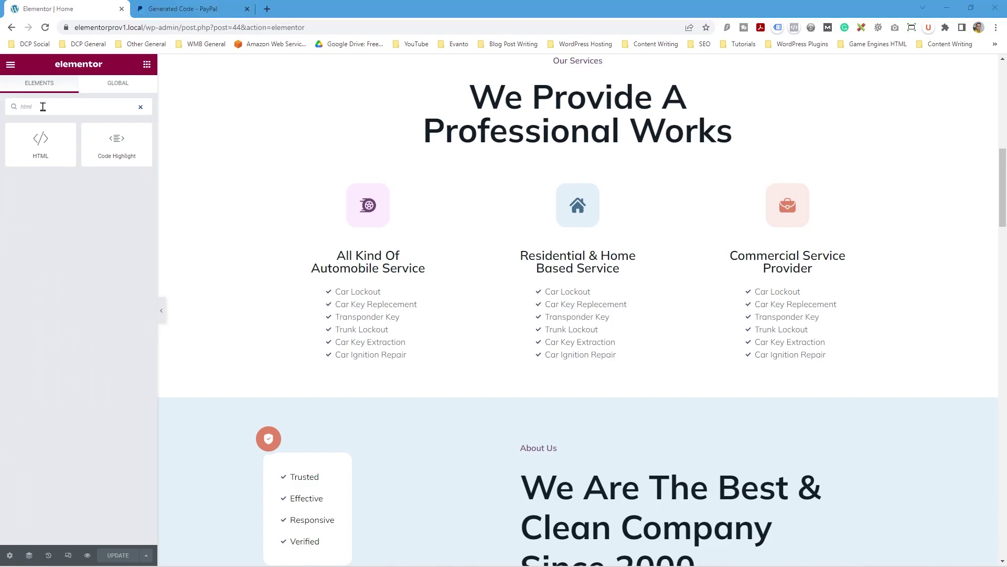
- Switch to Notepad, copy the PayPal button code again and save PayPal buttons.txt
key("alt+Tab")
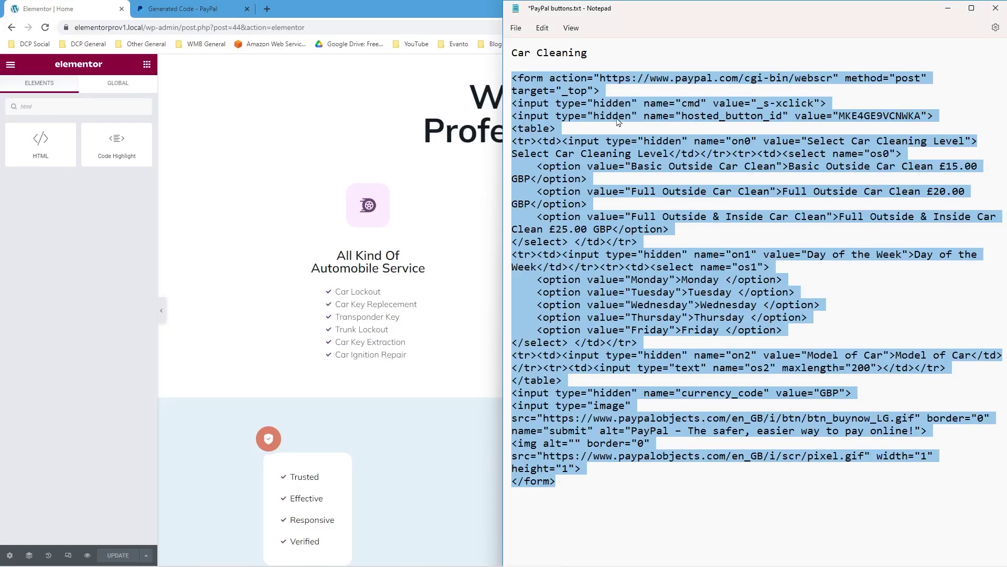
right_click(569, 105)
left_click(601, 154)
left_click(516, 28)
left_click(525, 97)
- Add an HTML widget below the list in the All Kind Of Automobile Service column and paste the PayPal button code into it
left_click(59, 224)
double_click(24, 107)
left_click_drag(44, 145, 350, 360)
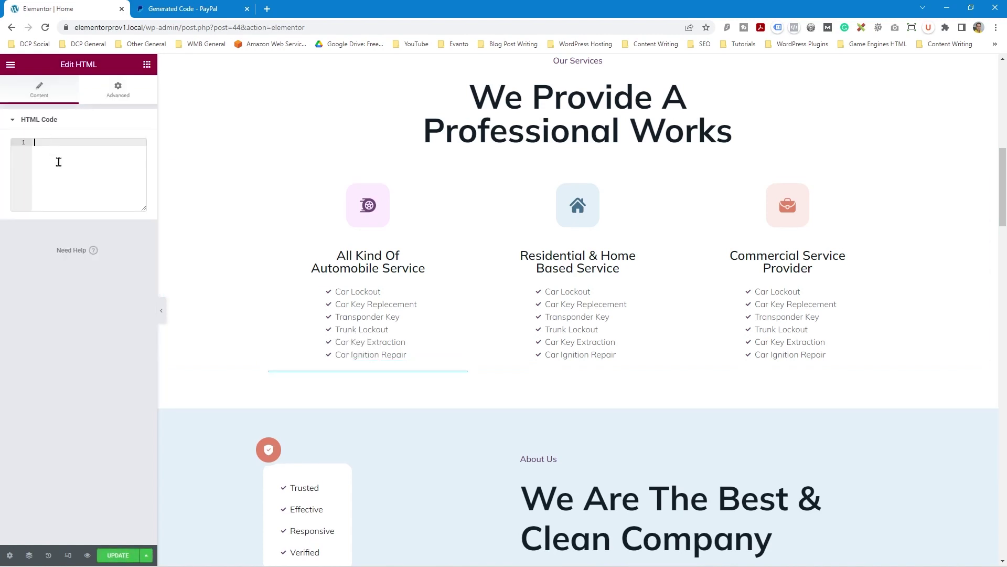
key("ctrl+v")
scroll(303, 420, "down", 3)
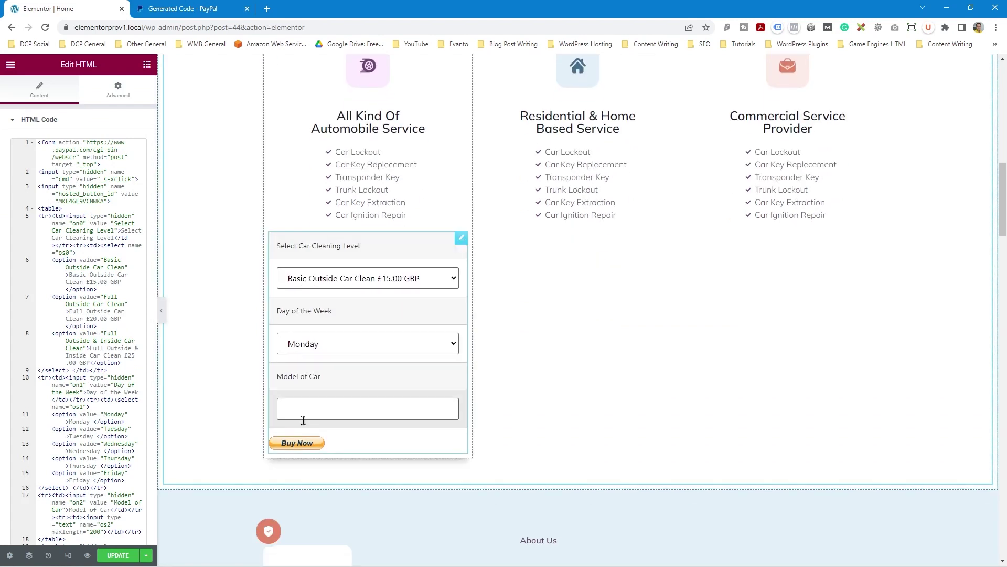
- Update the page and preview it at the car cleaning order form
left_click(116, 559)
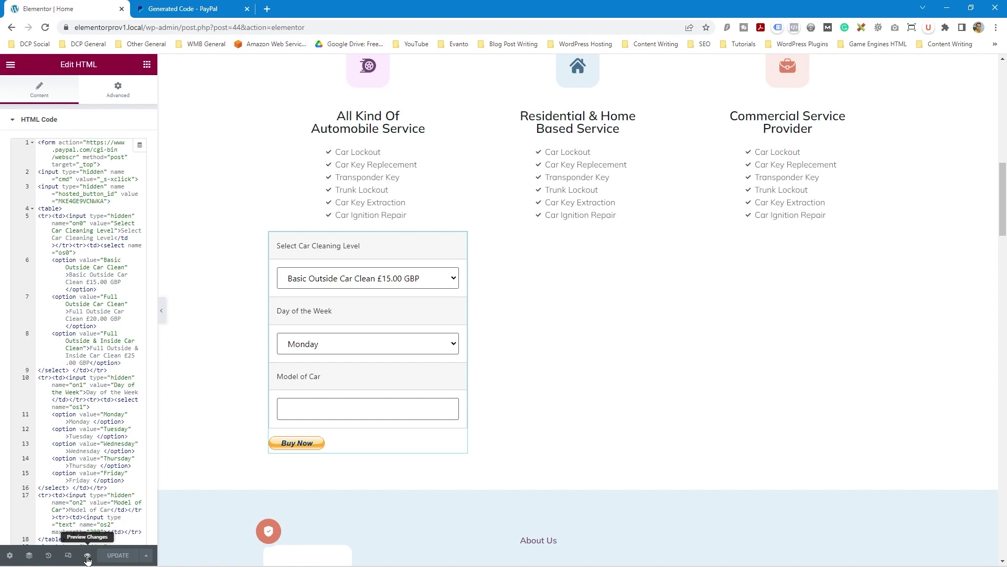
left_click(88, 556)
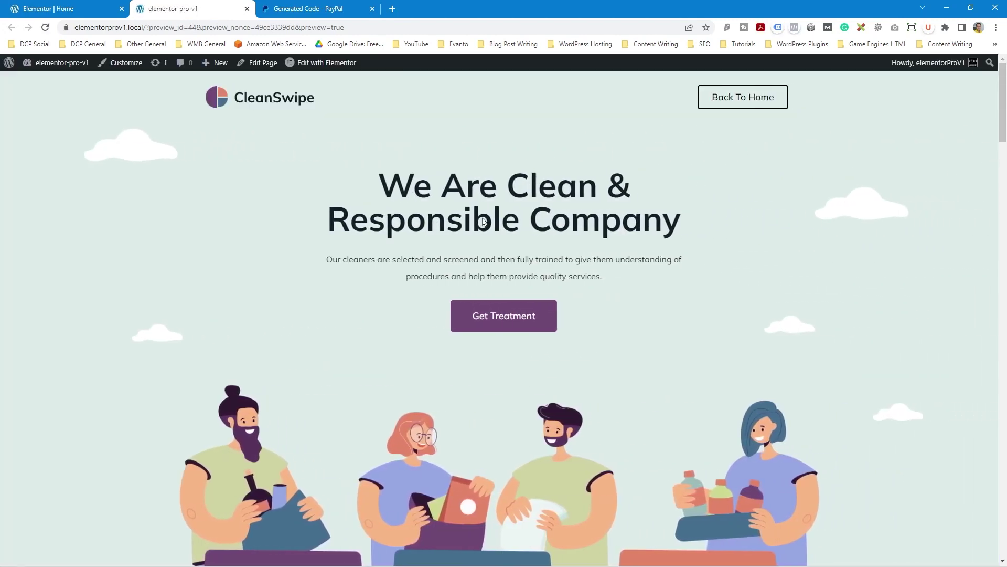
scroll(451, 241, "down", 10)
scroll(450, 243, "down", 1)
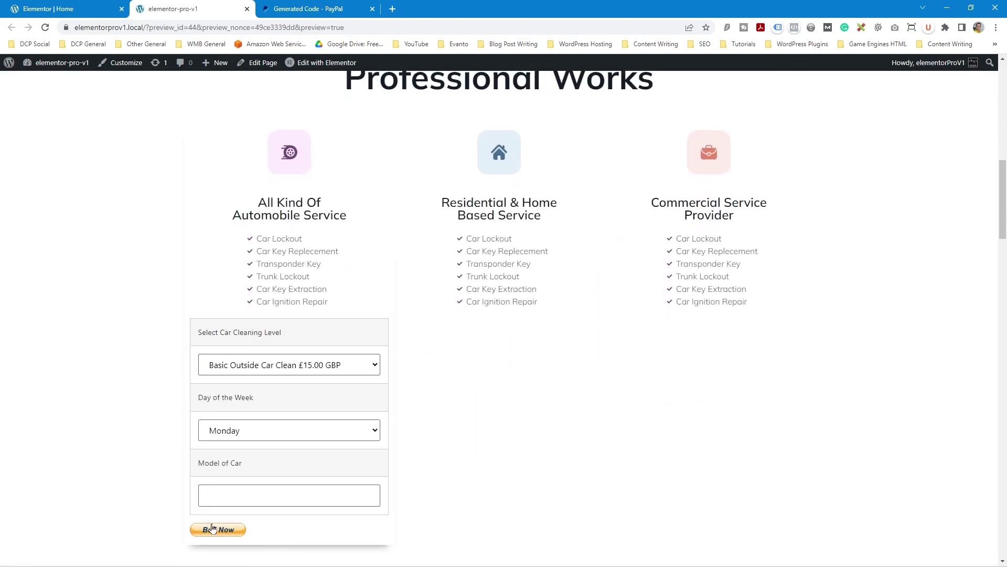
- Order the Full Outside & Inside Car Clean at £25.00 GBP for Wednesday with car model Fiesta through the Buy Now button
left_click(263, 365)
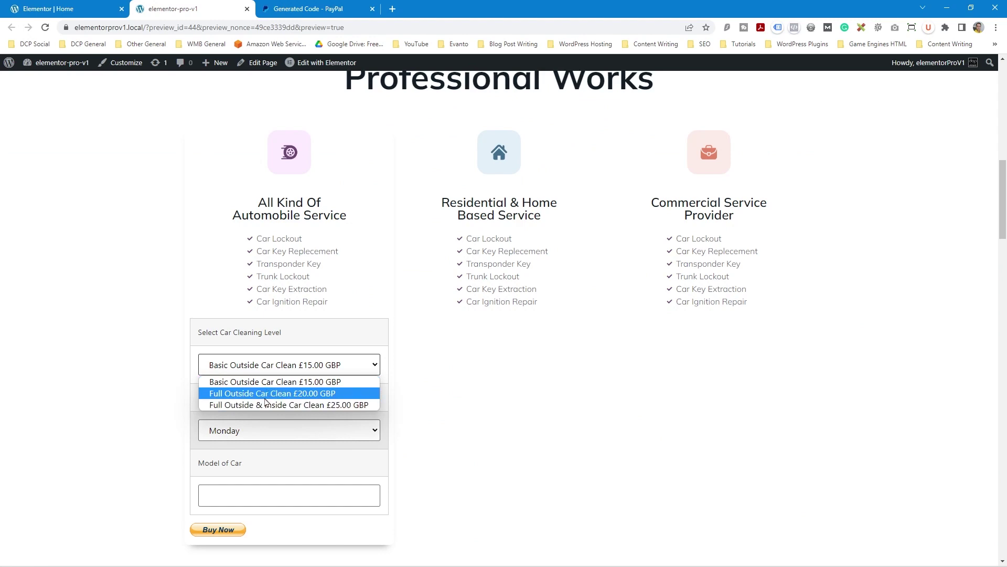
left_click(264, 406)
left_click(244, 436)
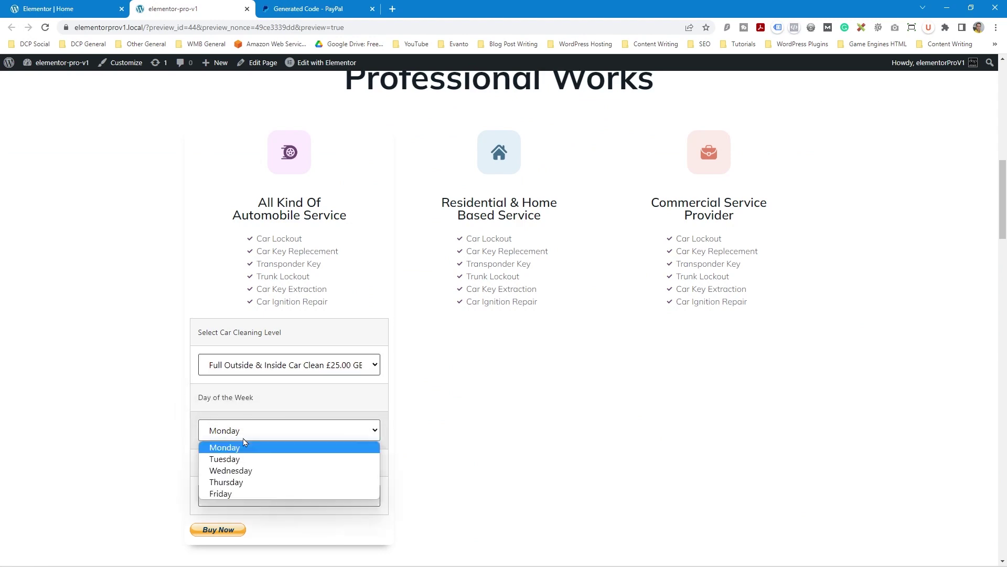
left_click(247, 470)
left_click(251, 493)
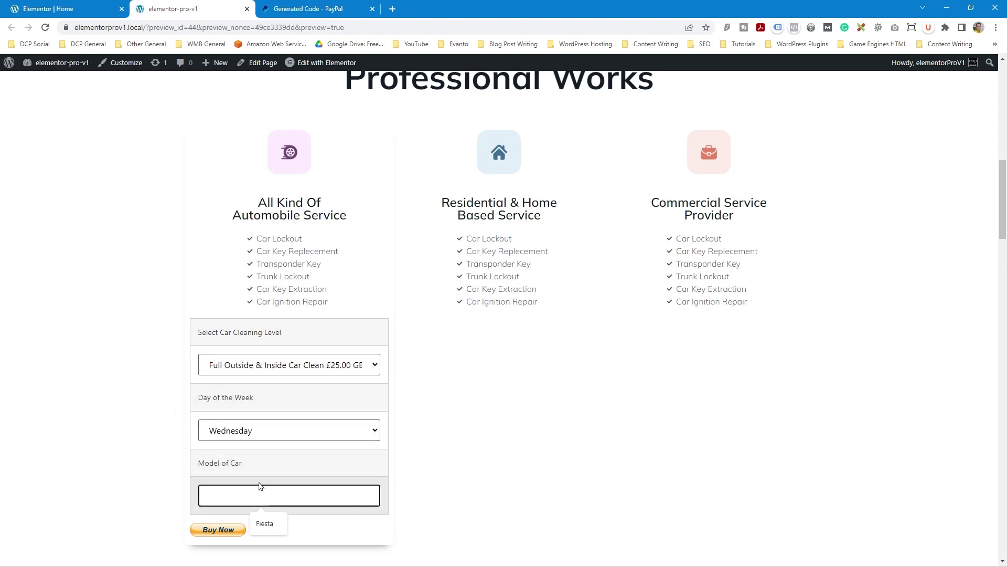
left_click(265, 523)
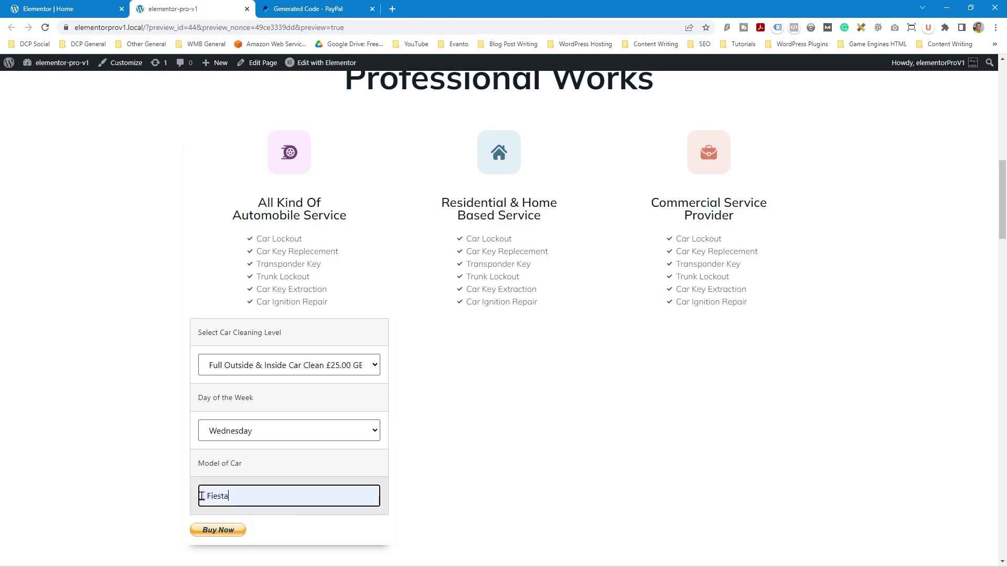
left_click(215, 530)
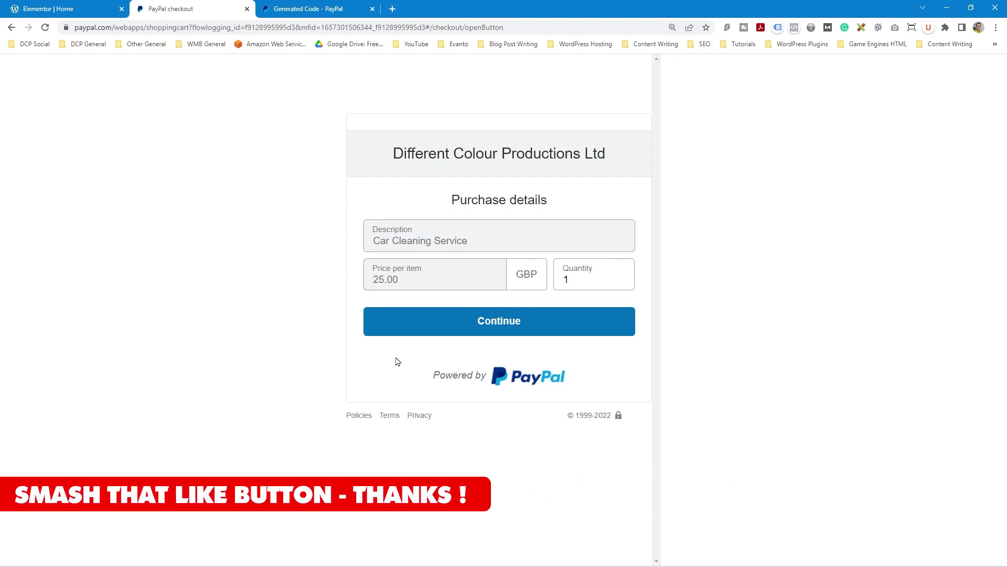
- Continue from the PayPal purchase details to the login page and choose to pay by debit or credit card
left_click(573, 277)
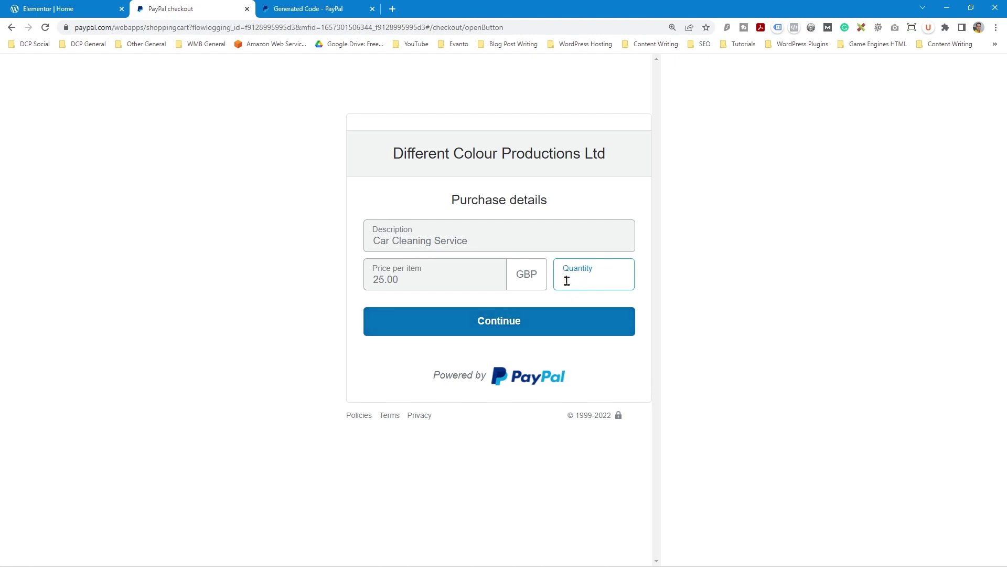
left_click(519, 324)
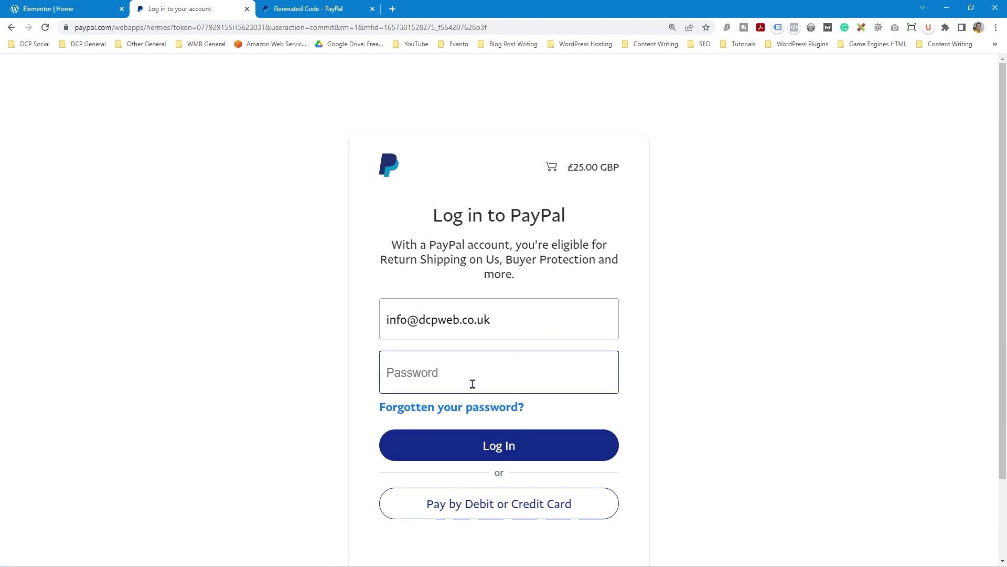
scroll(517, 362, "down", 2)
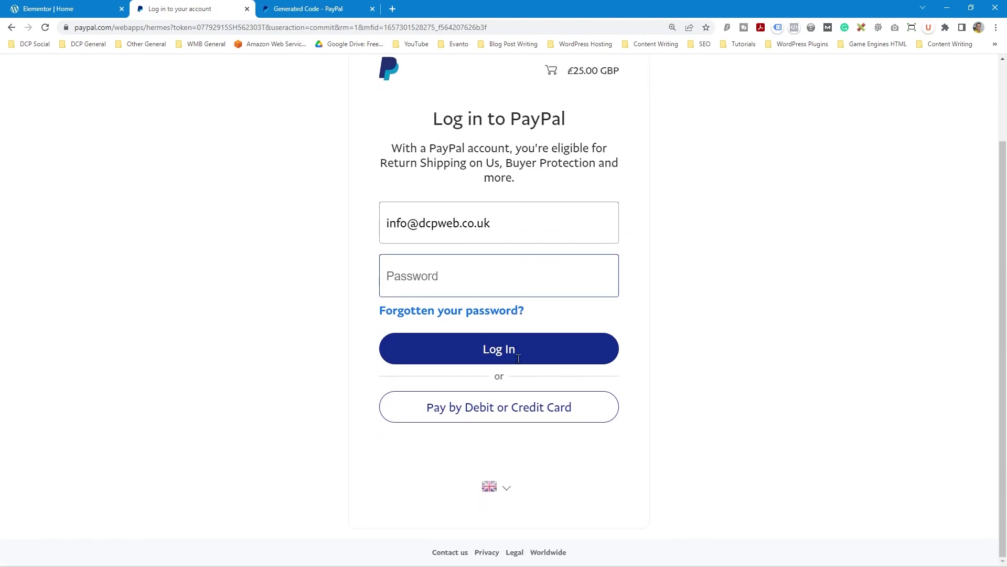
left_click(444, 292)
left_click(487, 412)
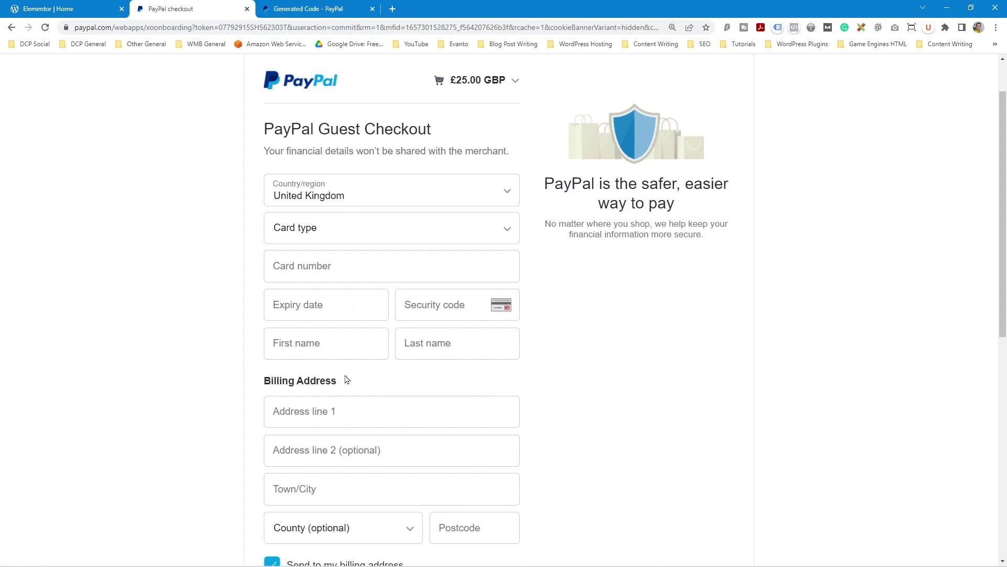
- Examine the guest checkout's card, billing, contact and account fields, along with the cart's price breakdown
scroll(345, 388, "down", 8)
scroll(345, 396, "down", 1)
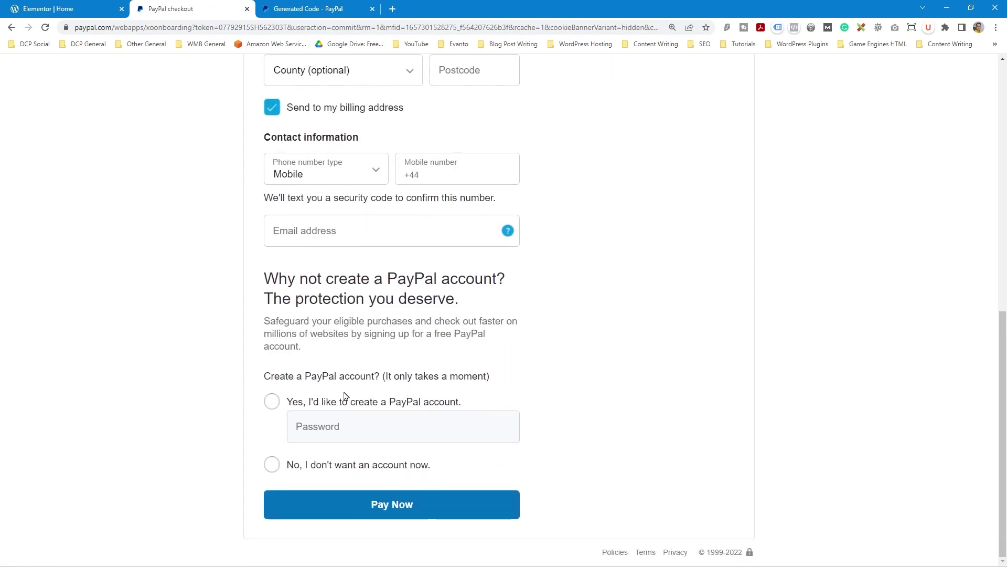
scroll(348, 376, "up", 10)
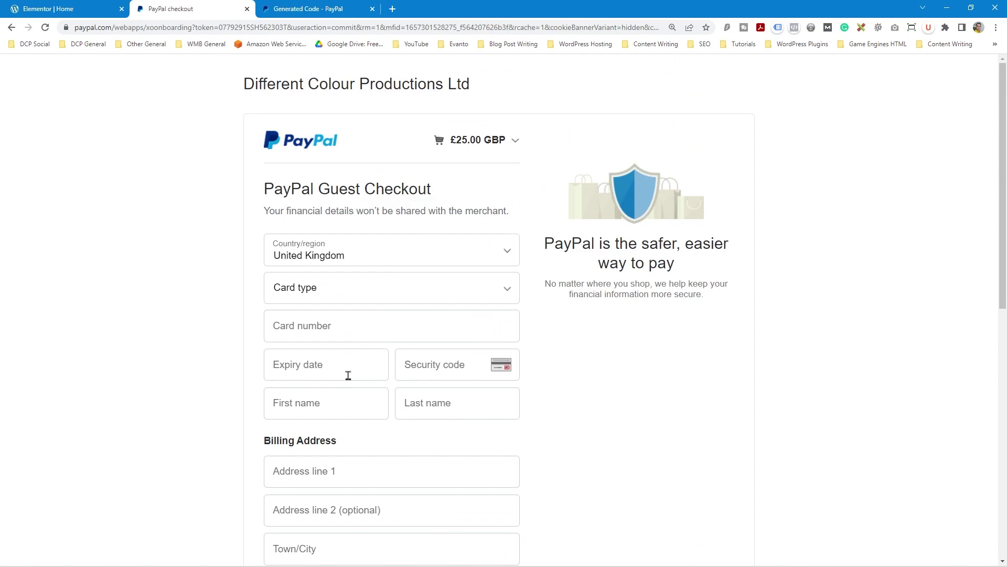
left_click(506, 145)
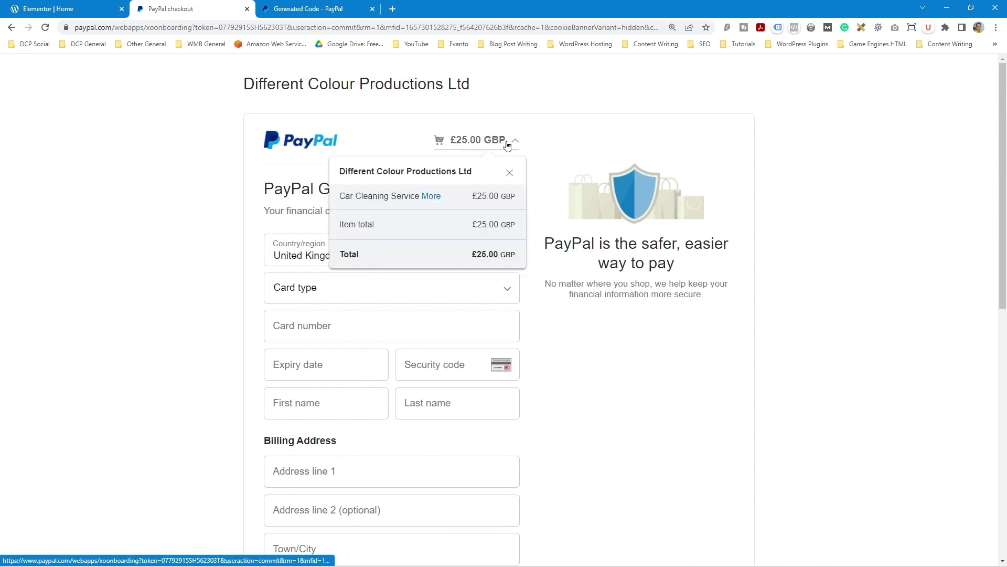
left_click(506, 145)
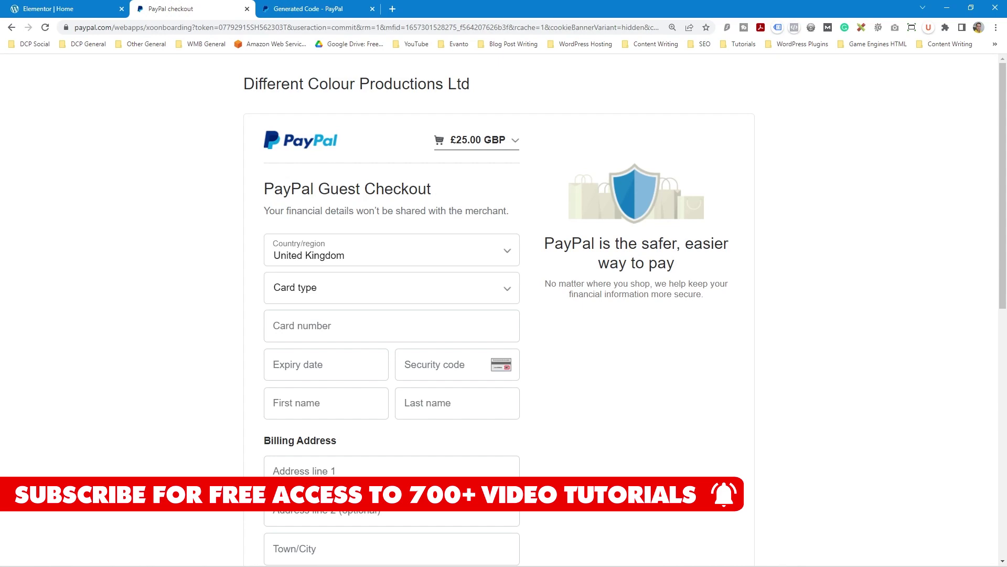
scroll(367, 416, "down", 4)
scroll(351, 332, "down", 1)
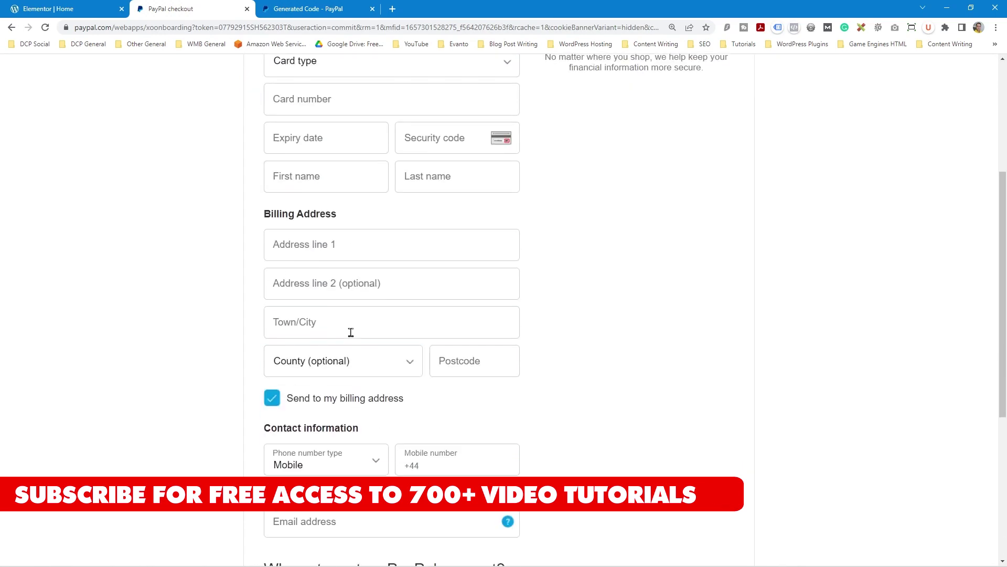
scroll(351, 332, "down", 5)
scroll(346, 341, "up", 9)
scroll(342, 369, "down", 4)
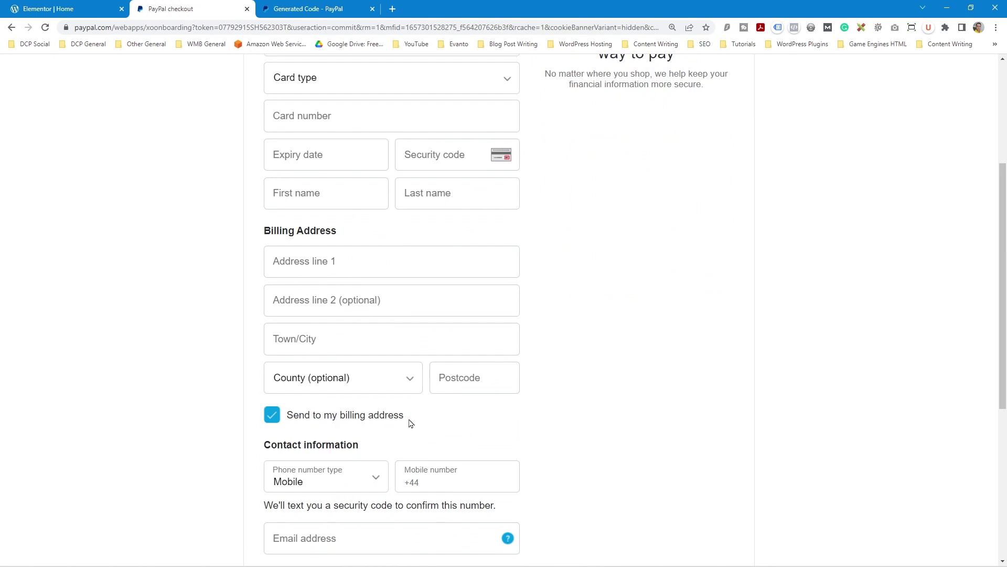
scroll(439, 437, "up", 4)
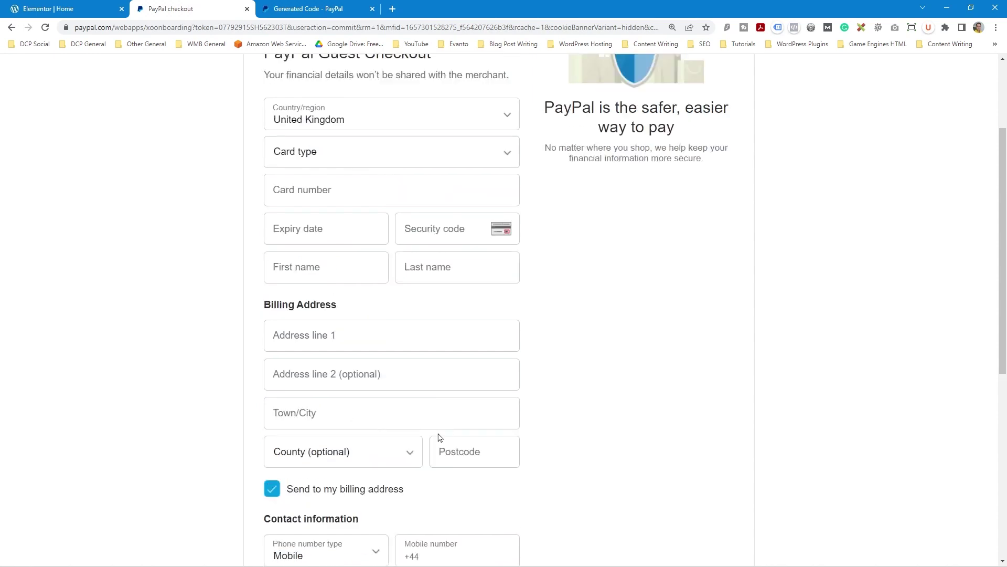
- Close the PayPal checkout and open the live homepage from Elementor at the car cleaning order form
left_click(247, 9)
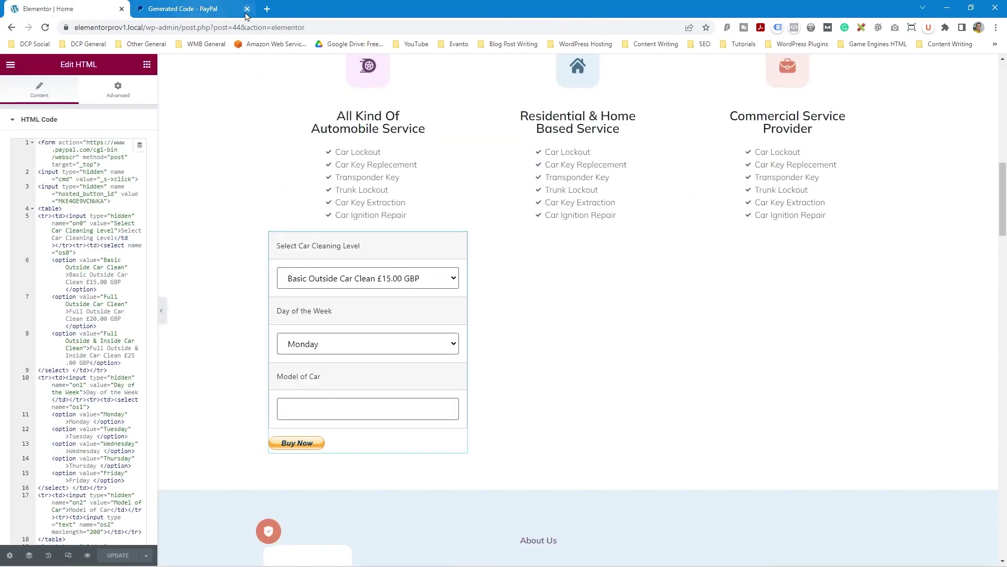
left_click(10, 64)
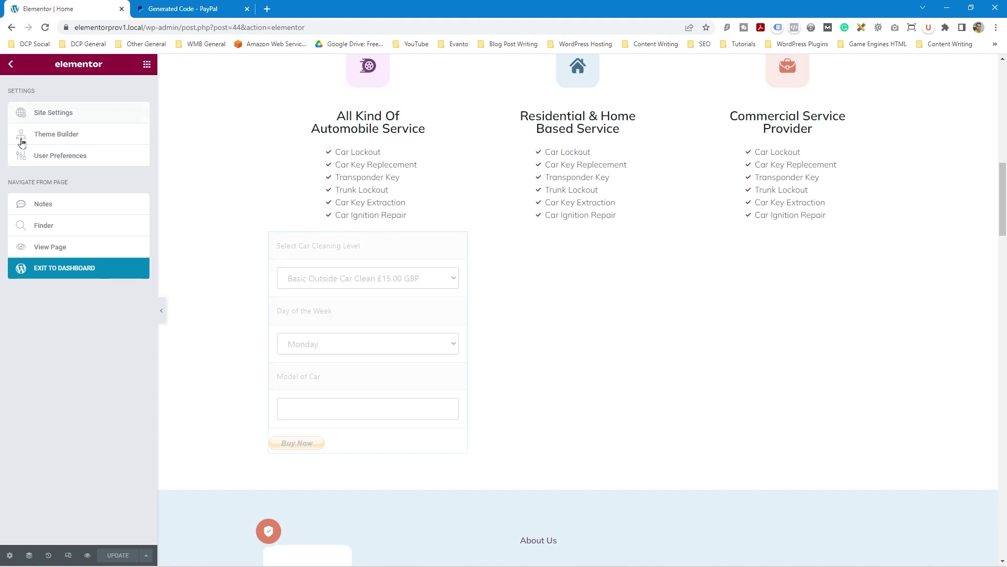
left_click(53, 254)
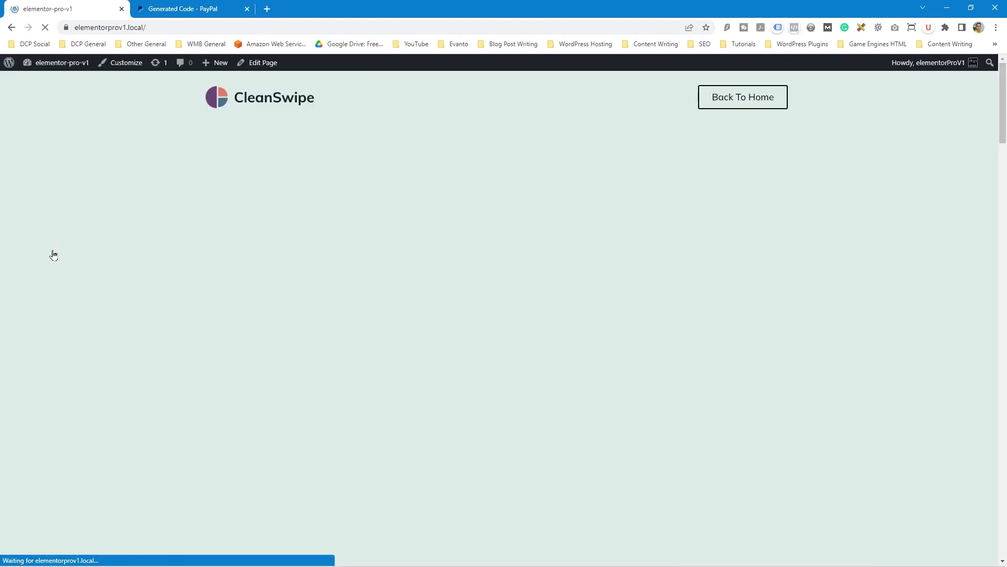
scroll(296, 322, "down", 5)
scroll(300, 326, "down", 10)
scroll(299, 325, "up", 4)
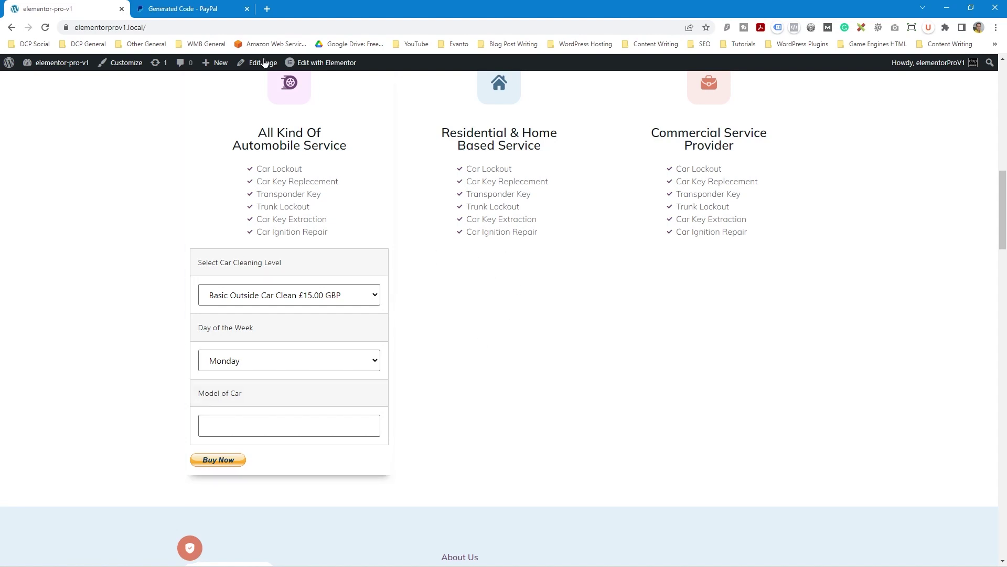
- Review the generated button code and the options for creating more buttons on PayPal's page
left_click(193, 12)
left_click(200, 358)
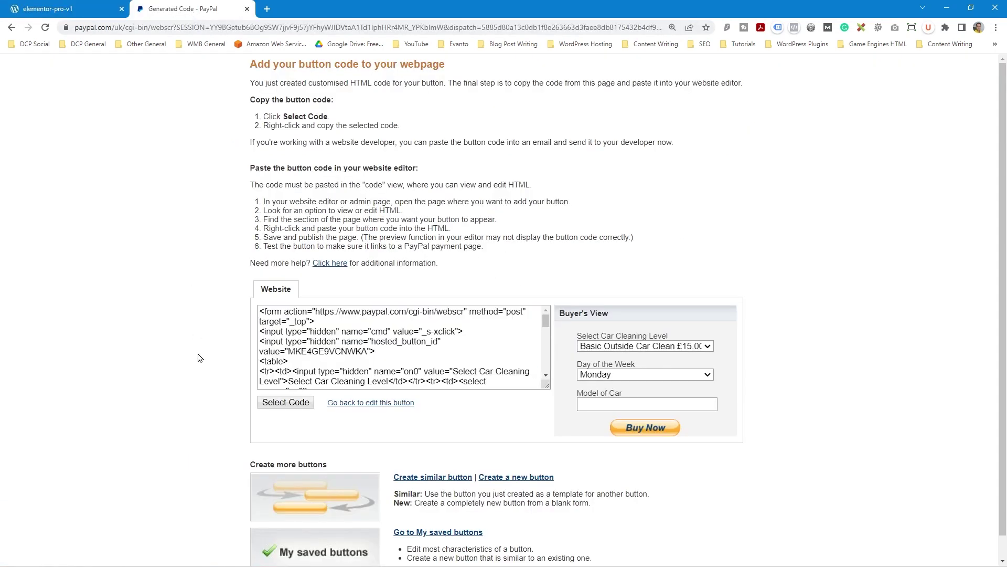
scroll(215, 389, "down", 1)
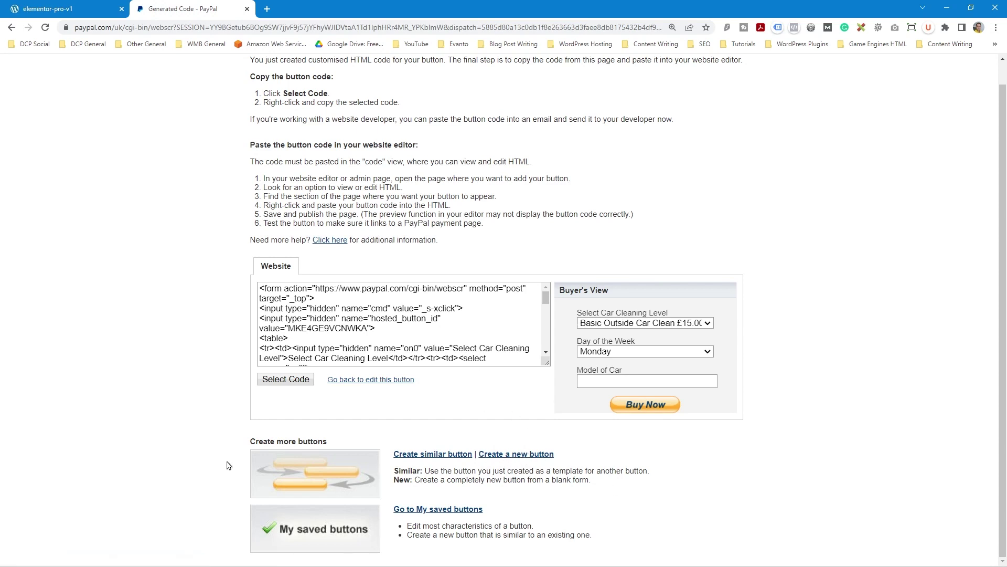
scroll(532, 511, "up", 1)
scroll(533, 497, "down", 1)
- Look over the homepage form's cleaning level and day choices, and highlight PayPal's description of creating a similar button
left_click(129, 11)
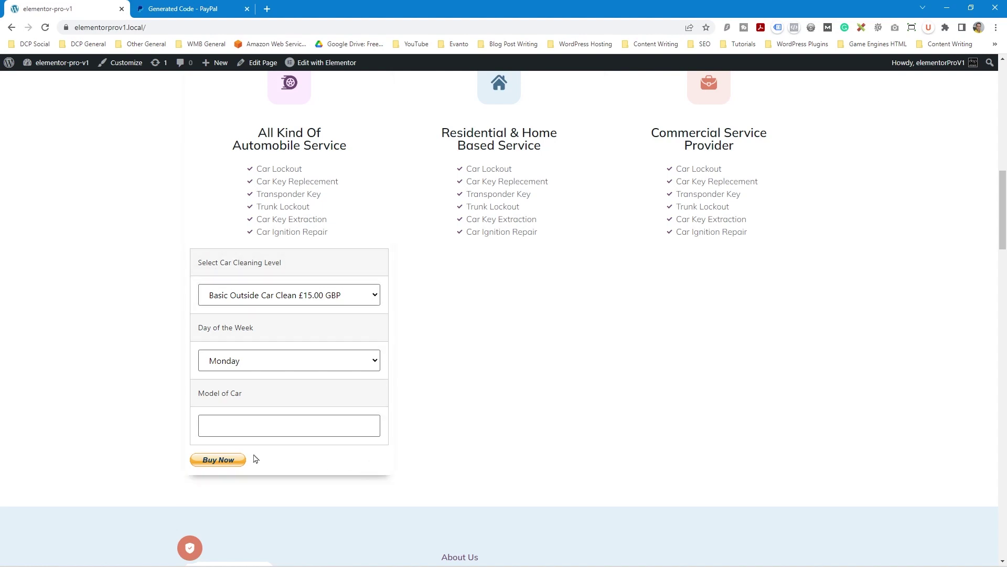
left_click(267, 298)
left_click(272, 349)
left_click(269, 364)
left_click(267, 378)
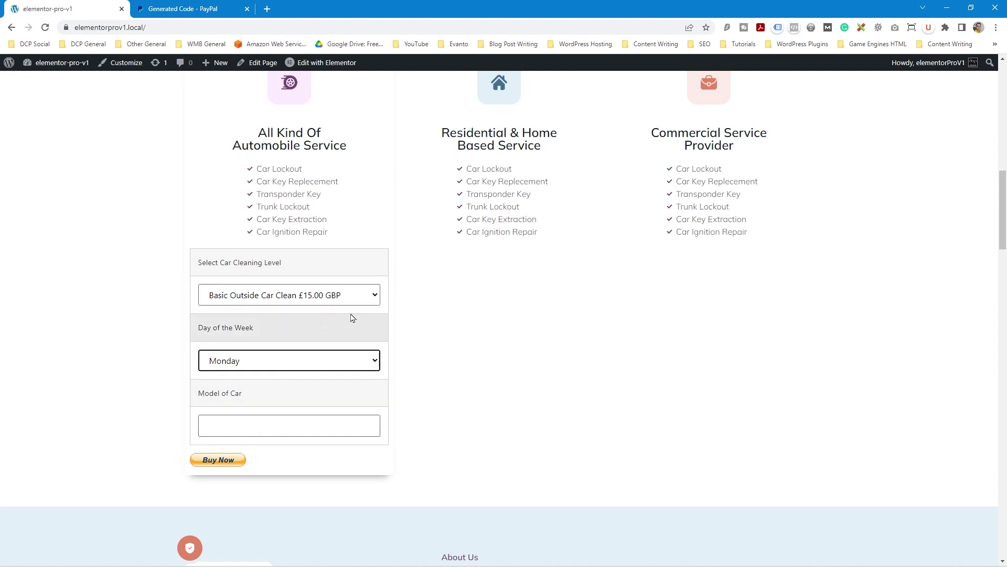
left_click(171, 8)
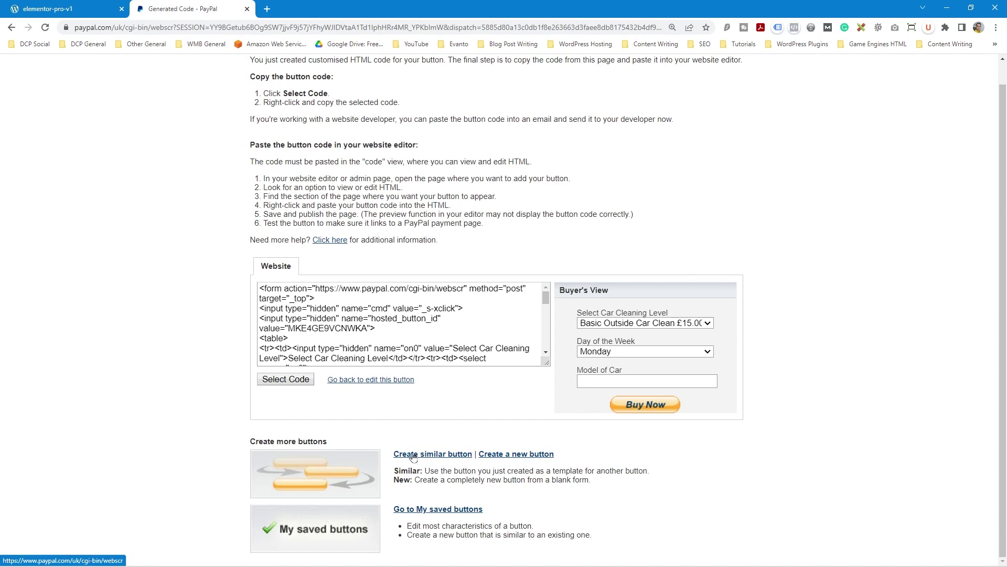
left_click_drag(425, 471, 649, 471)
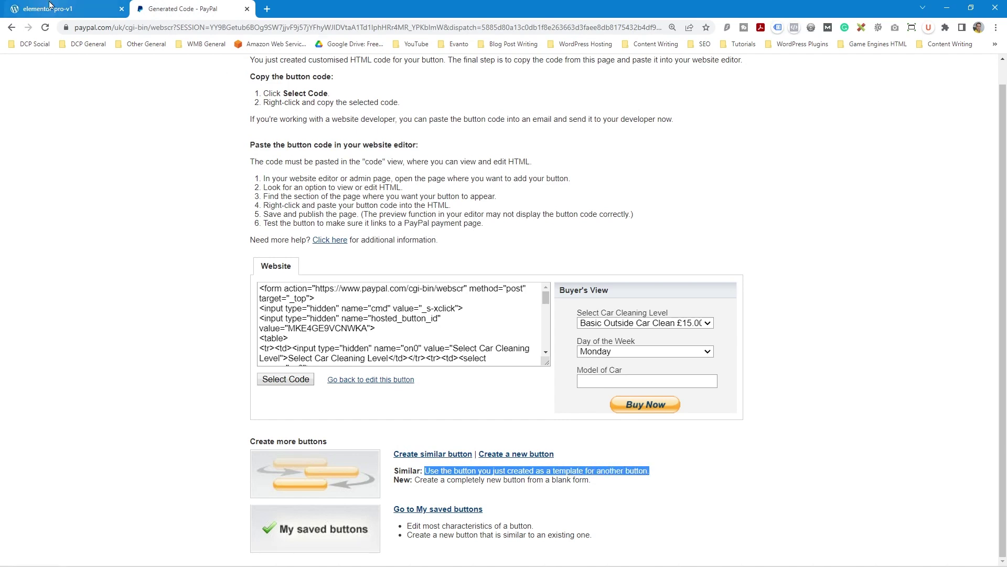
- Go back to the homepage's car cleaning form and examine its cleaning level, day of the week and car model fields
left_click(78, 9)
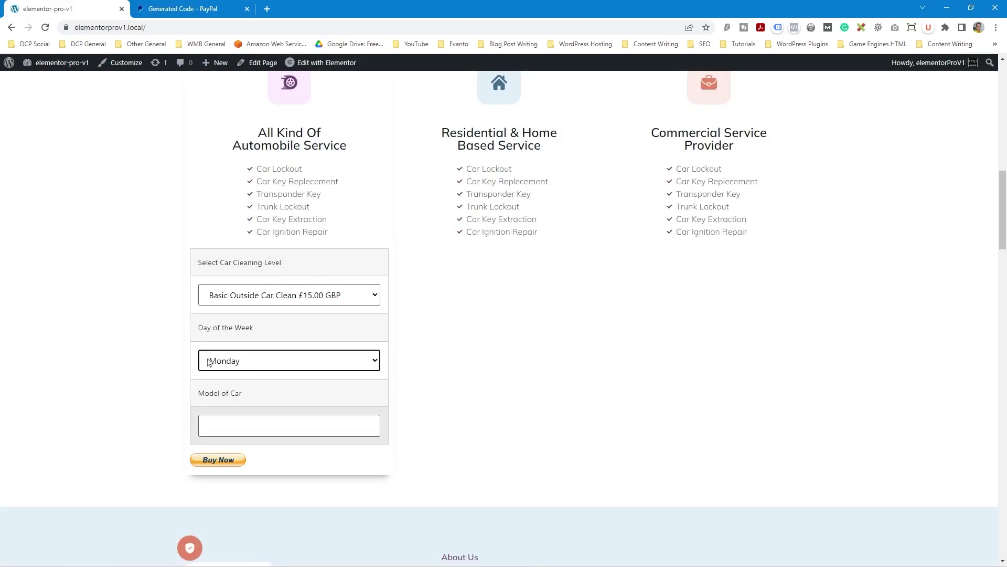
left_click(314, 297)
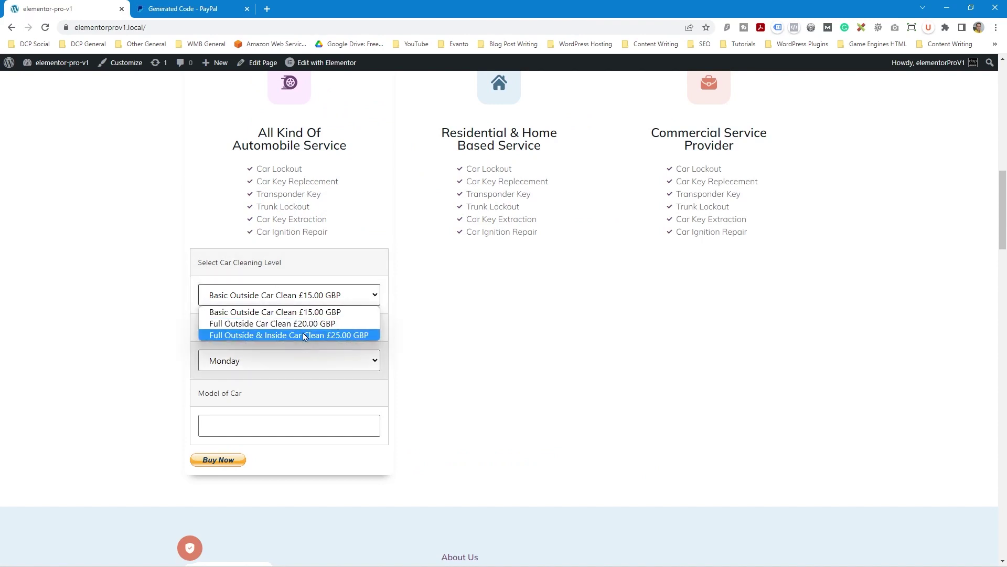
left_click(300, 310)
left_click(286, 362)
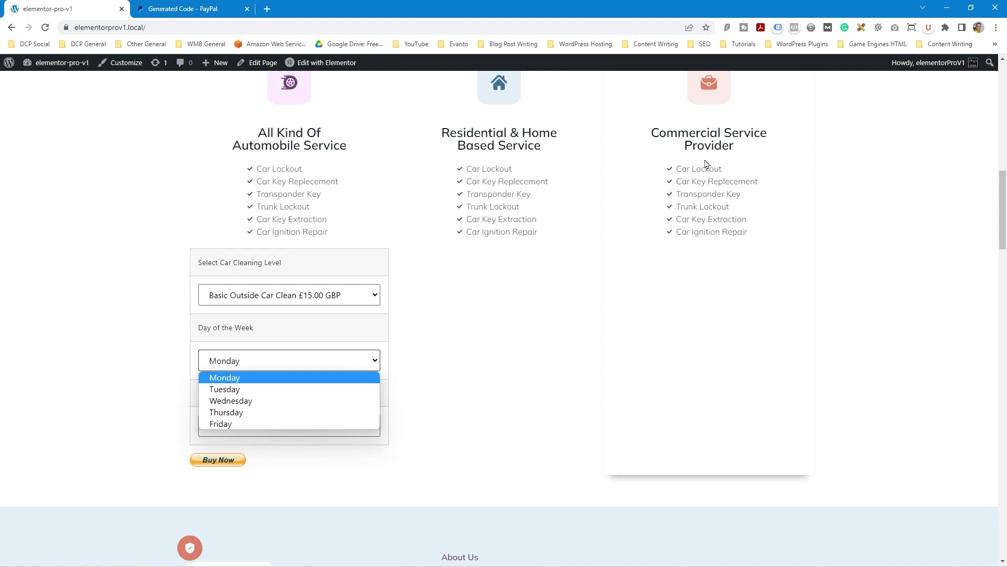
left_click(157, 297)
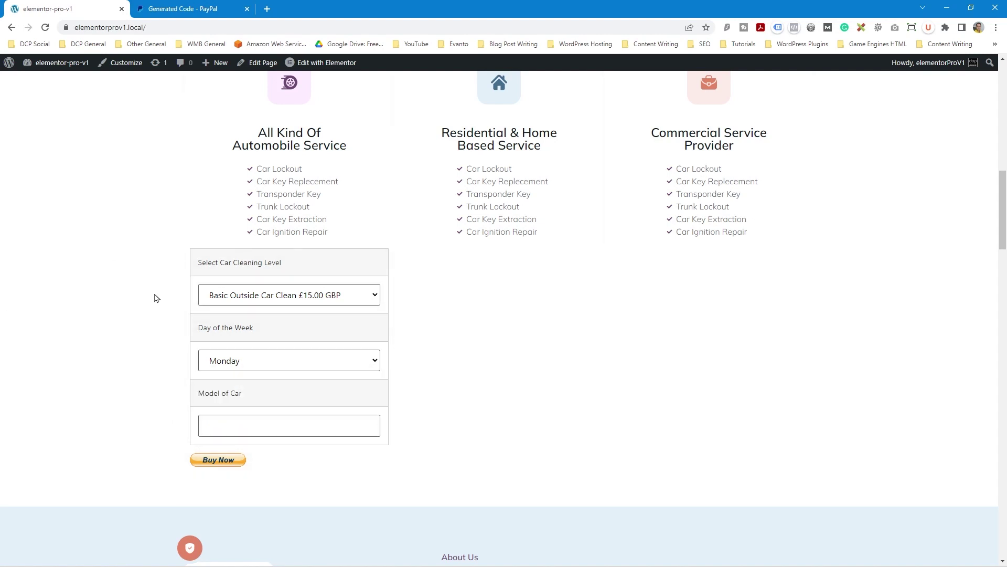
left_click(294, 303)
left_click(294, 310)
left_click(286, 367)
left_click(283, 435)
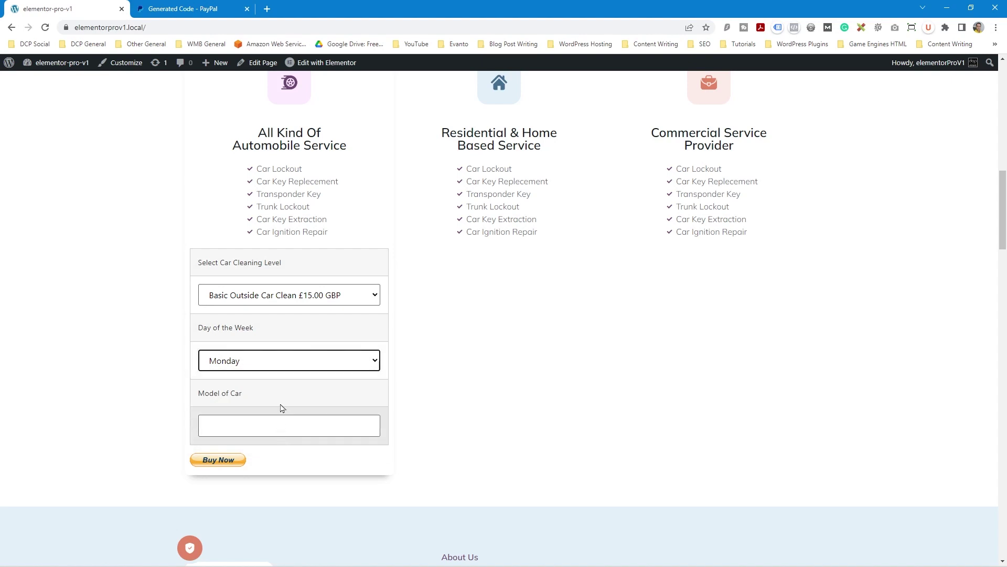
- Return to PayPal's generated code page and minimise the browser
left_click(189, 9)
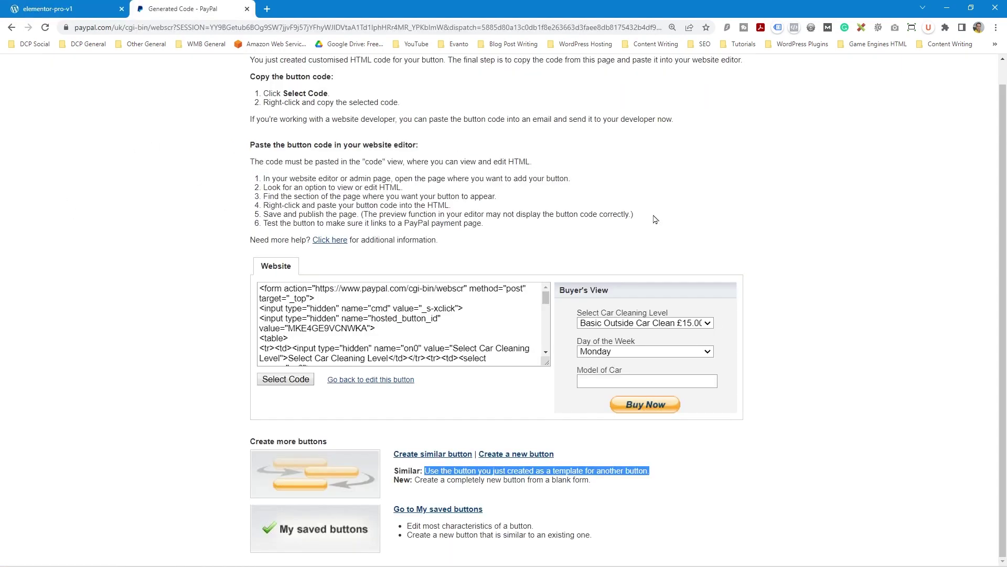
left_click(947, 10)
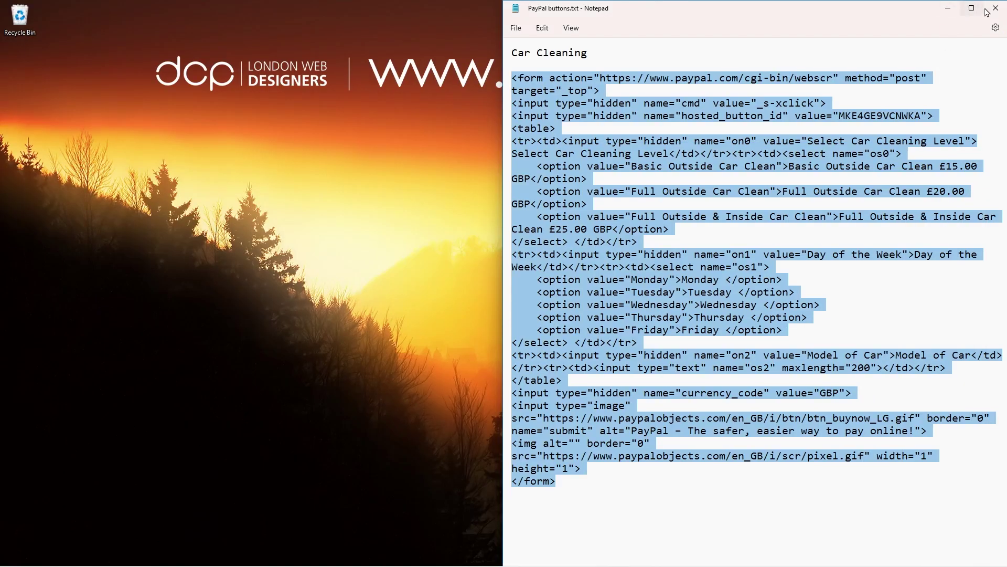